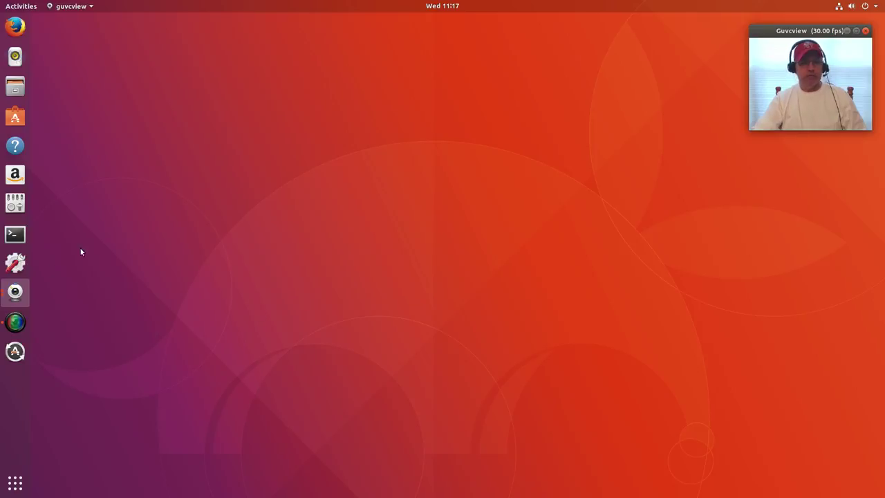
- Check the visible Wi-Fi networks in the system settings, and close the settings
click(14, 264)
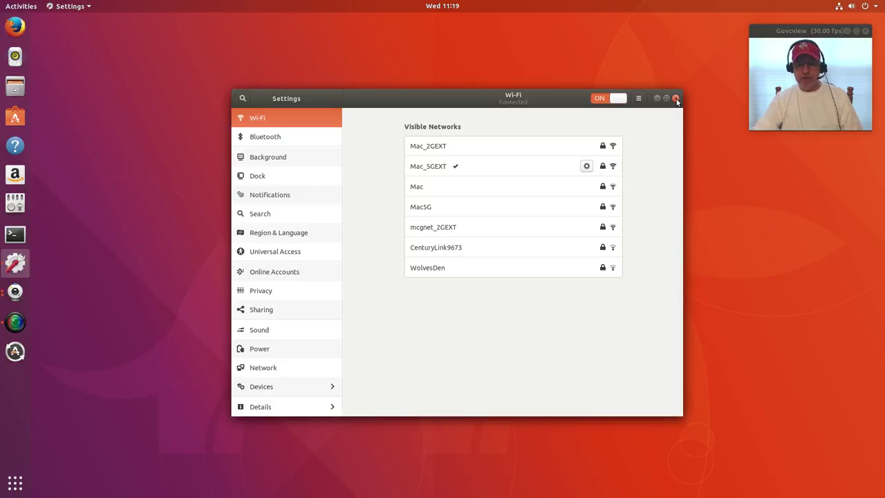
click(676, 99)
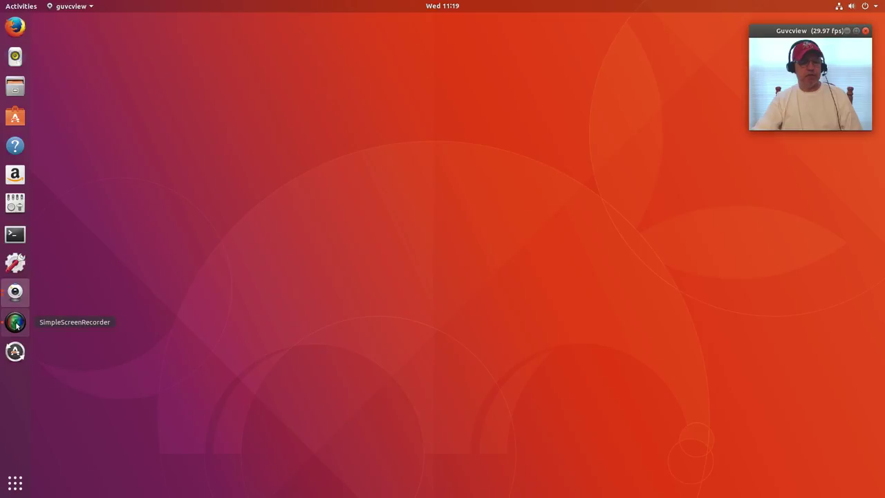
- Check for software updates, review the additional drivers listed in the updater's settings, and close both windows
click(17, 351)
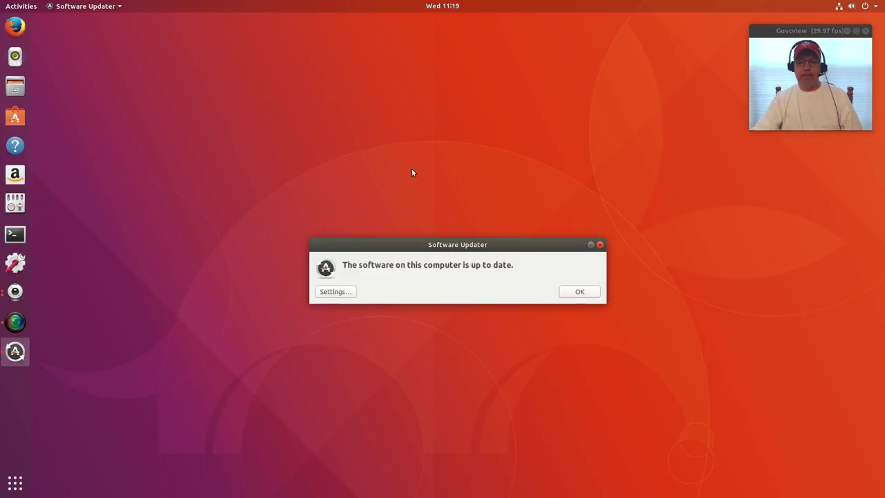
click(335, 291)
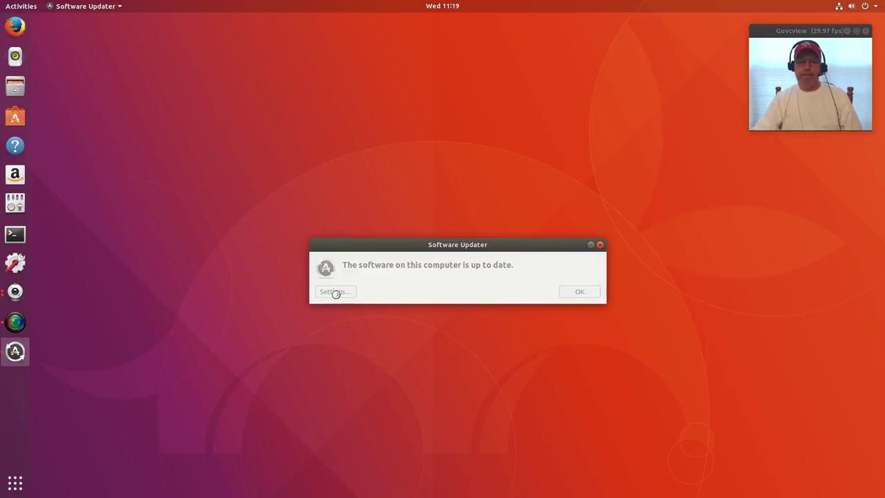
click(560, 207)
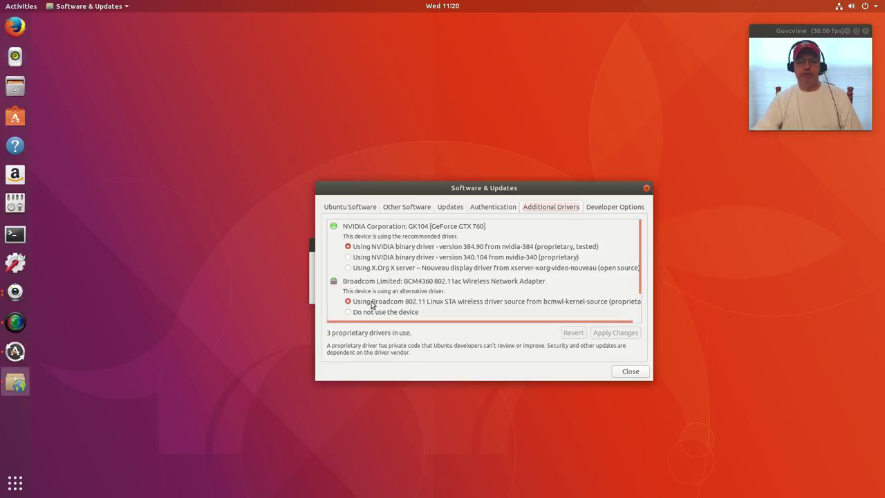
scroll(371, 306, down, 1)
scroll(371, 305, down, 1)
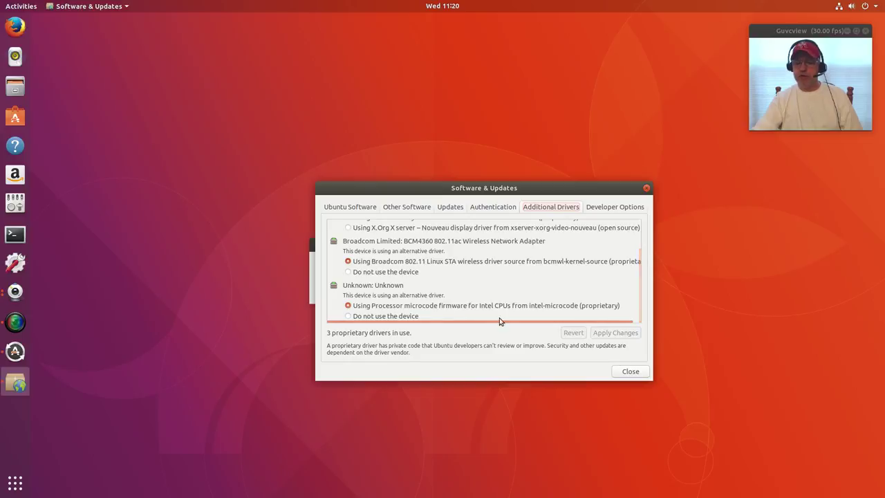
click(630, 372)
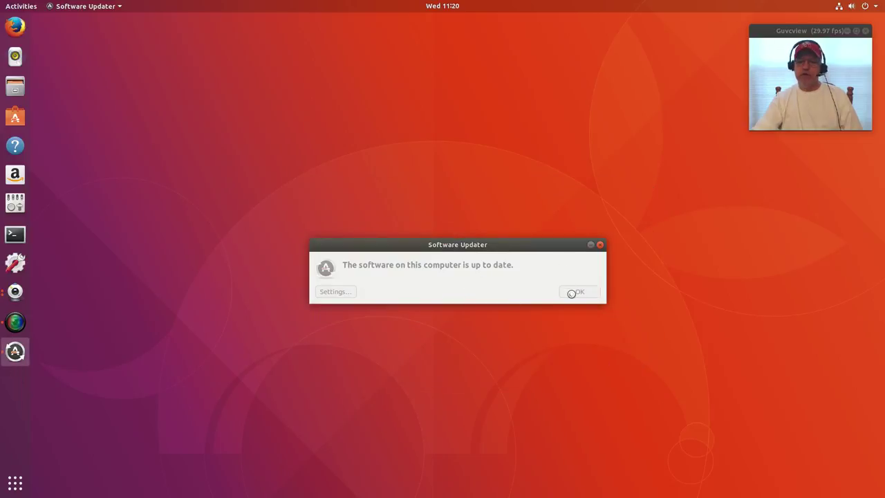
click(600, 246)
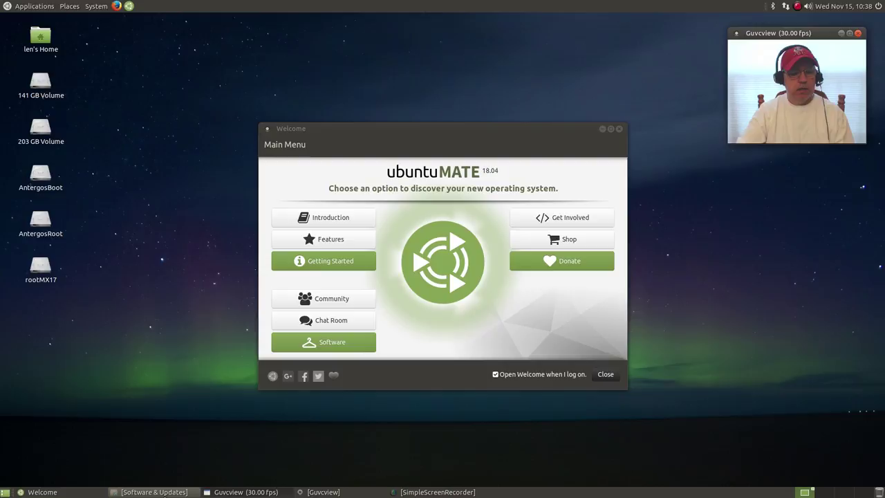
- Apply the NVIDIA binary driver version 384.90 from nvidia-384 for the graphics card, authenticating with the account password
click(140, 492)
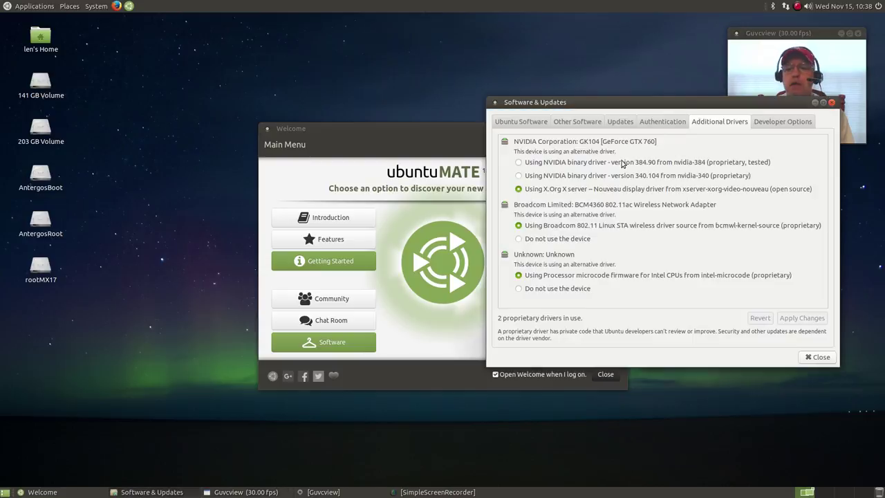
drag(636, 101, 285, 50)
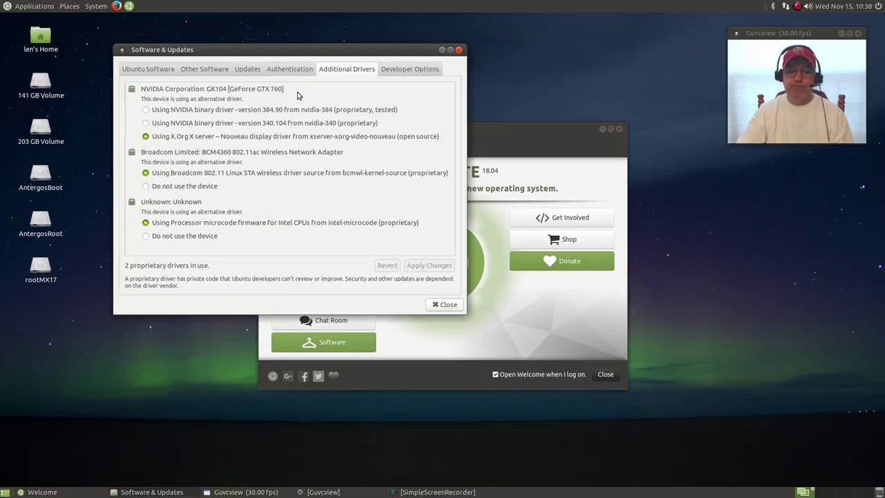
click(145, 110)
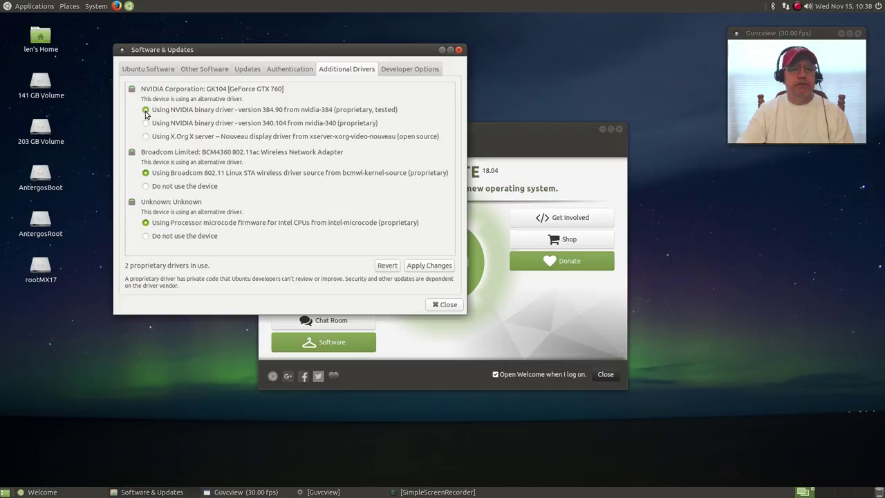
click(427, 266)
text(**)
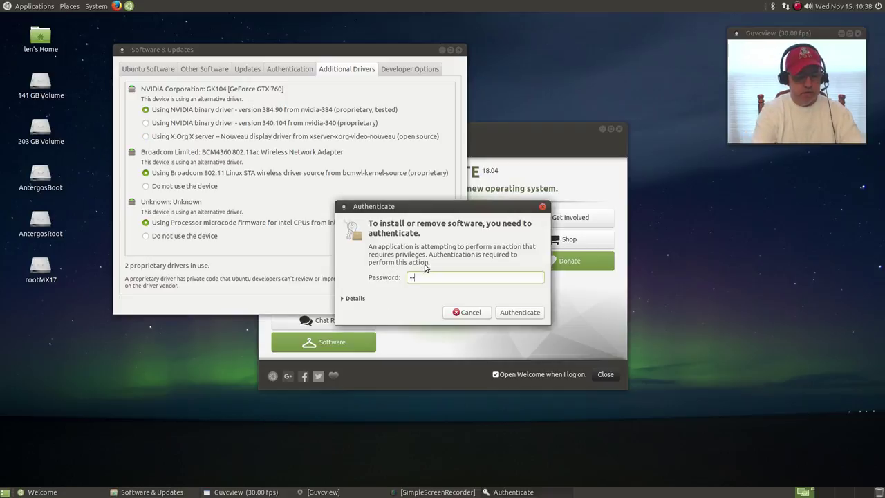
text(******)
key(Return)
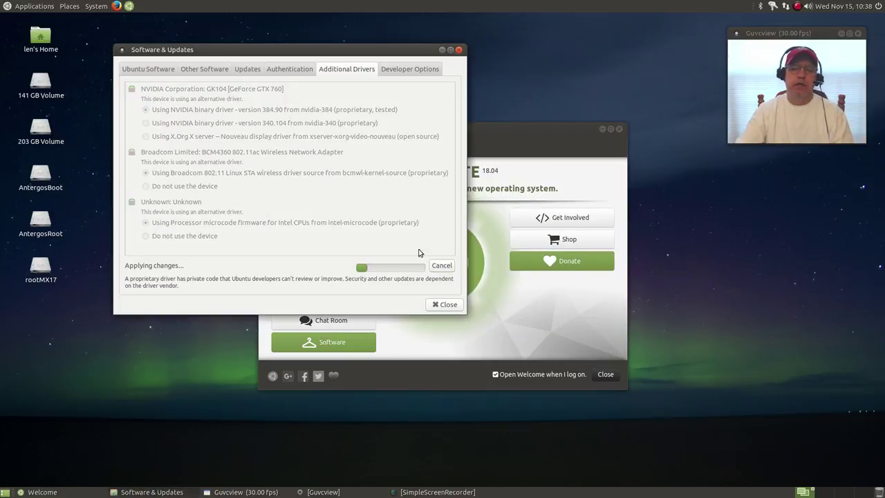
- Move the Software & Updates window aside and connect to the Mac_5GEXT Wi-Fi network, entering the Wi-Fi password
drag(315, 52, 521, 47)
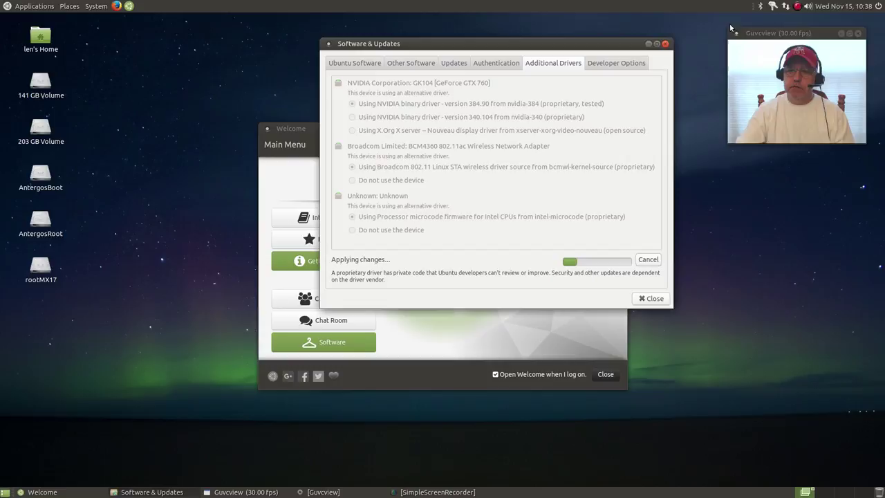
click(785, 8)
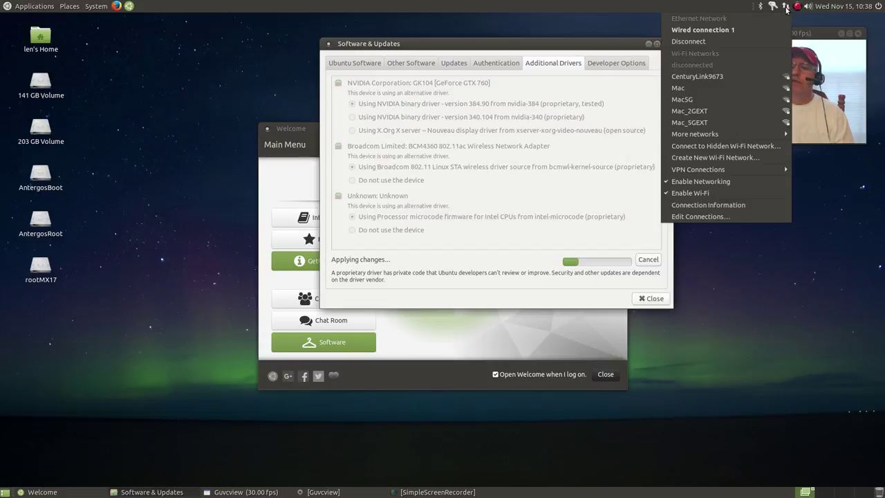
click(704, 123)
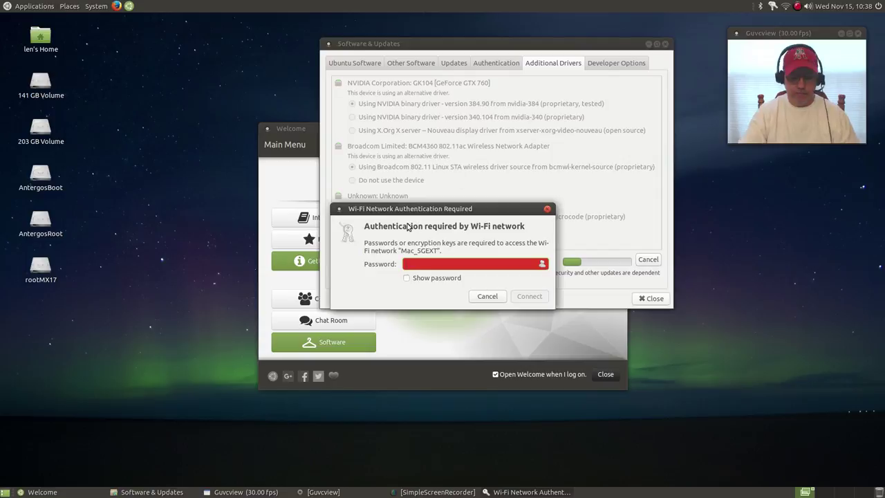
text(•••••)
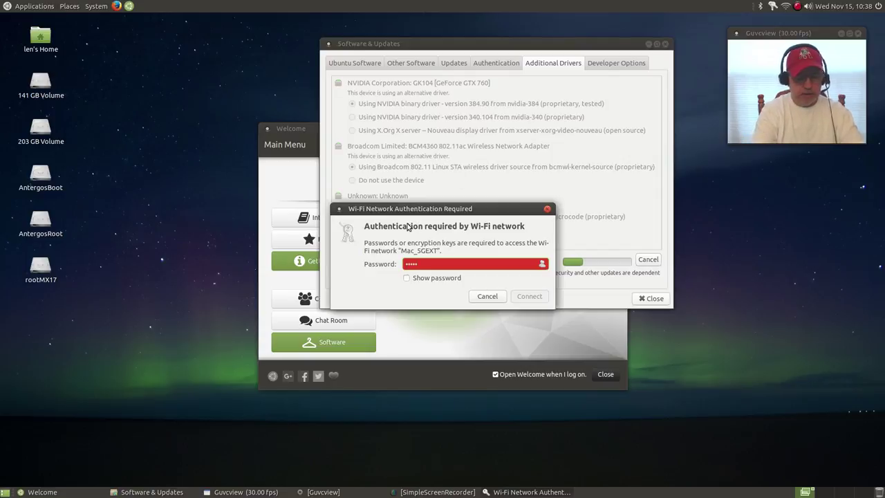
text(•••)
click(523, 296)
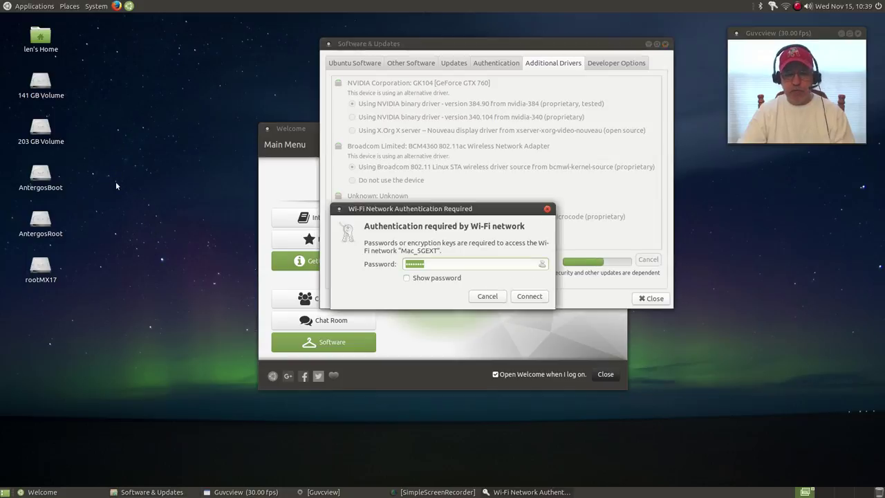
click(534, 297)
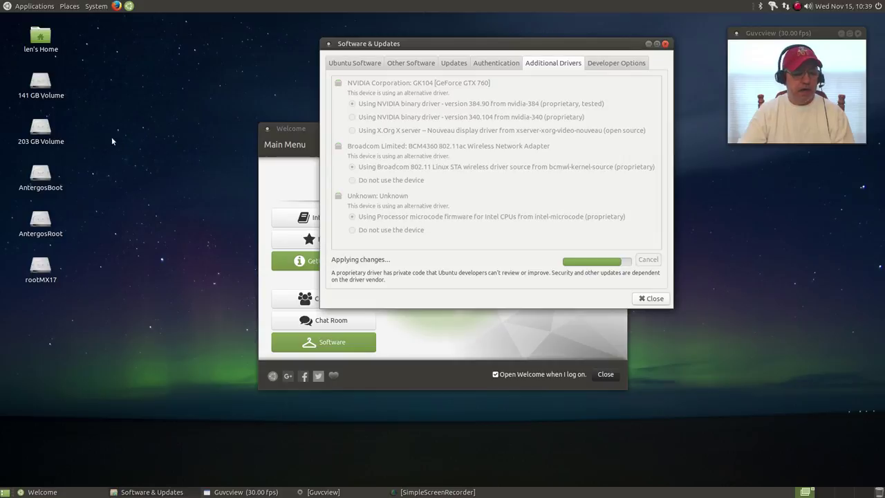
click(96, 8)
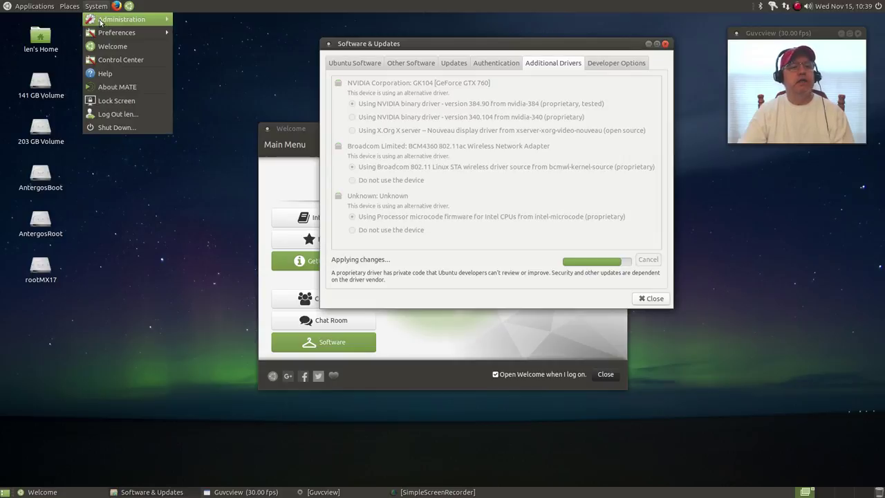
mouse_move(100, 21)
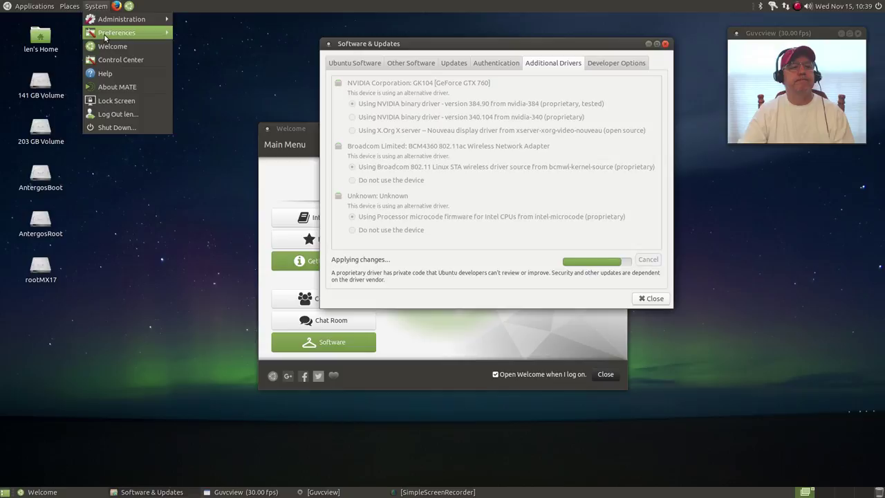
mouse_move(105, 38)
mouse_move(229, 33)
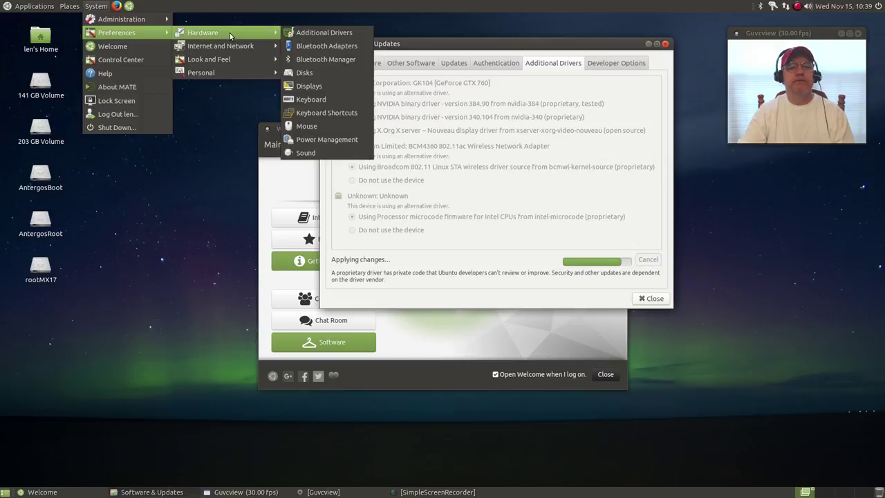
mouse_move(228, 59)
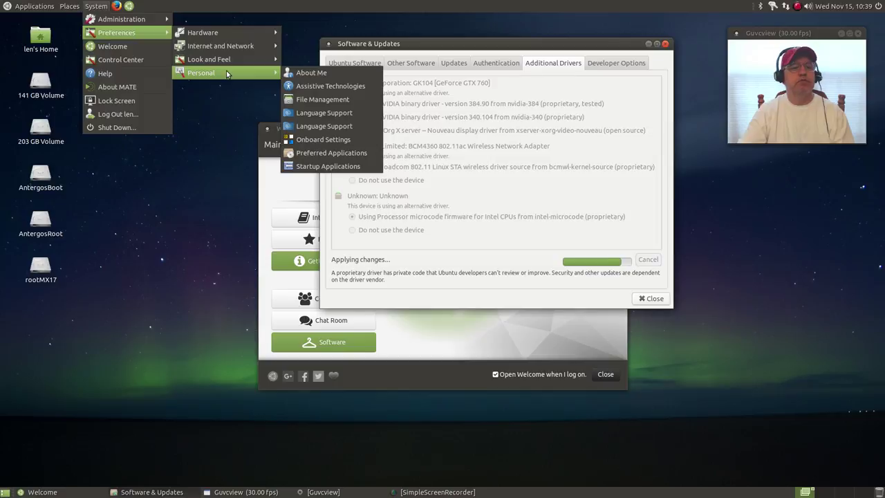
mouse_move(34, 5)
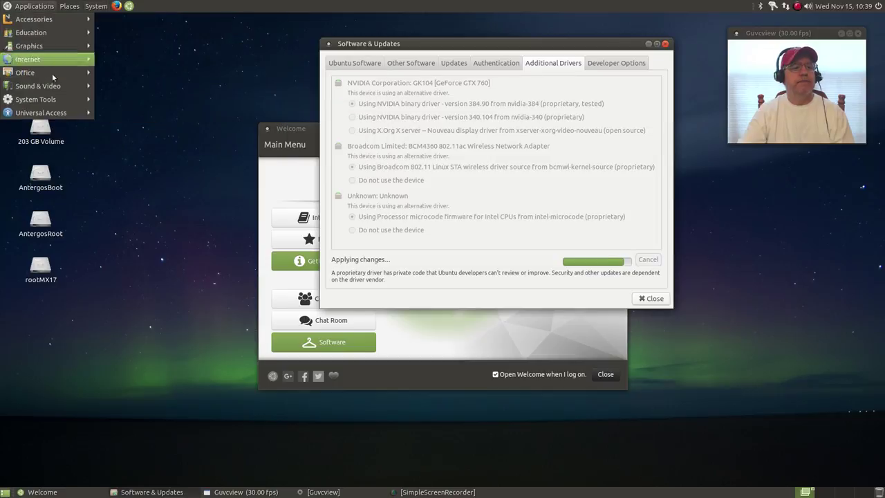
mouse_move(53, 98)
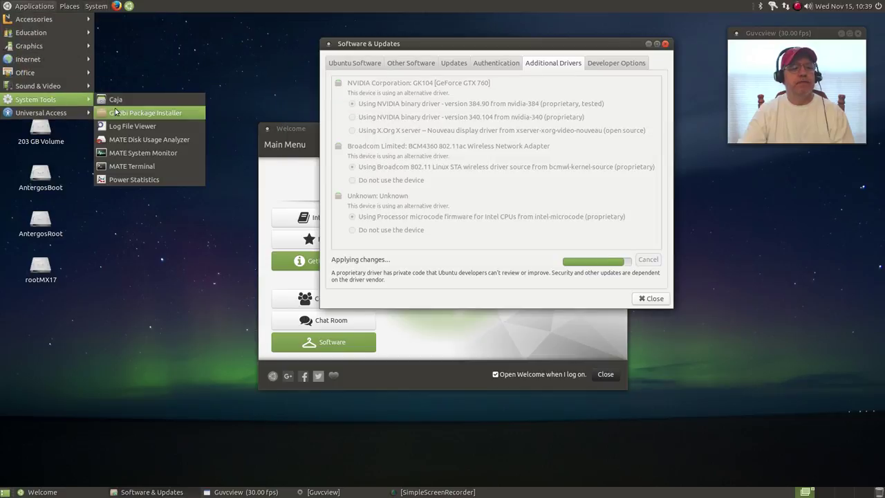
mouse_move(74, 116)
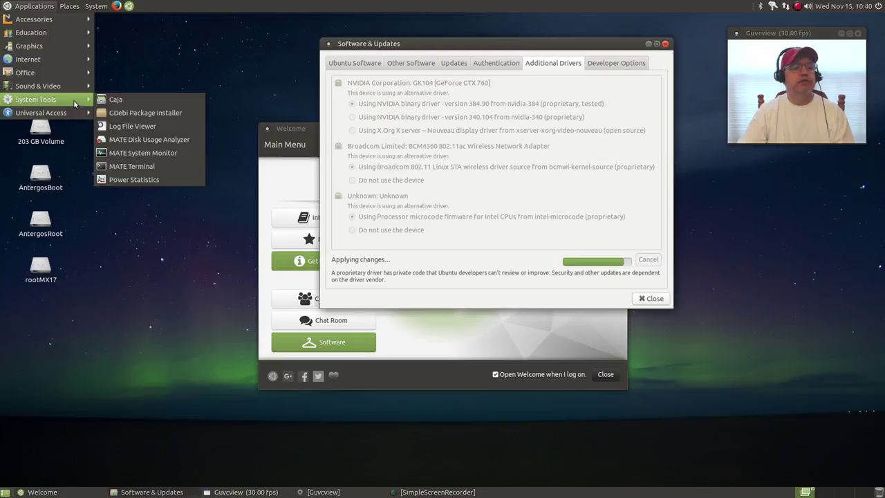
mouse_move(71, 5)
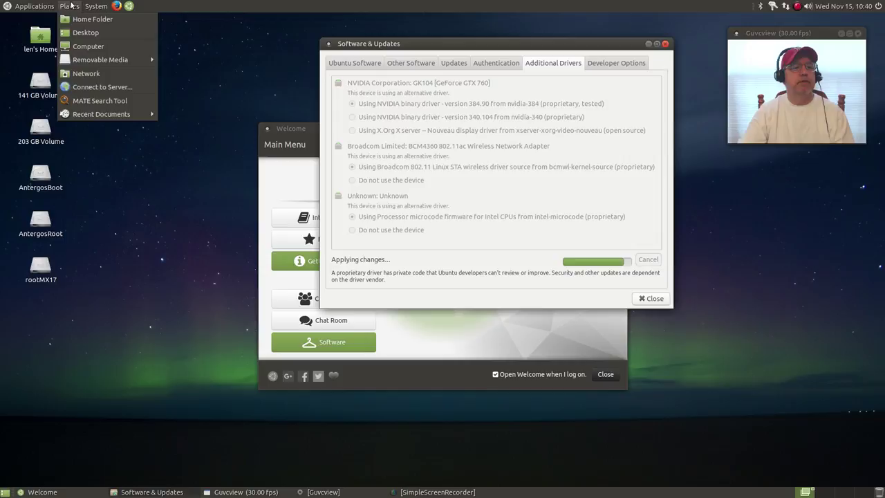
mouse_move(106, 21)
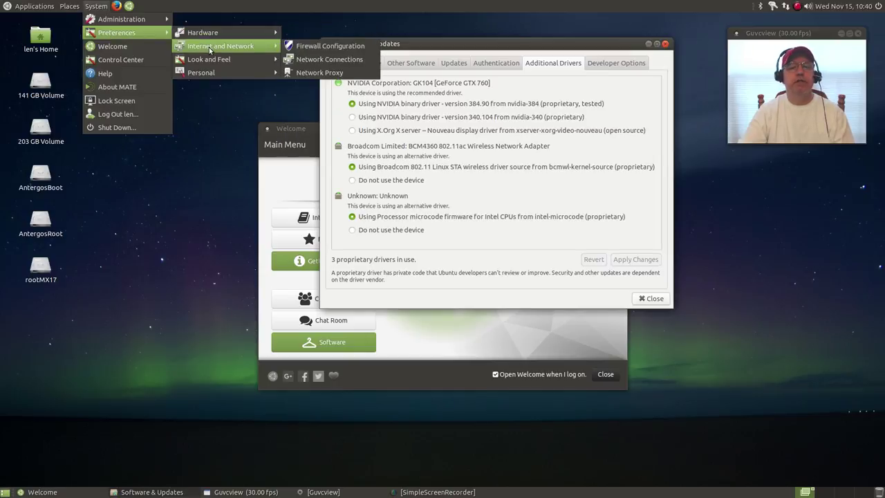
click(204, 108)
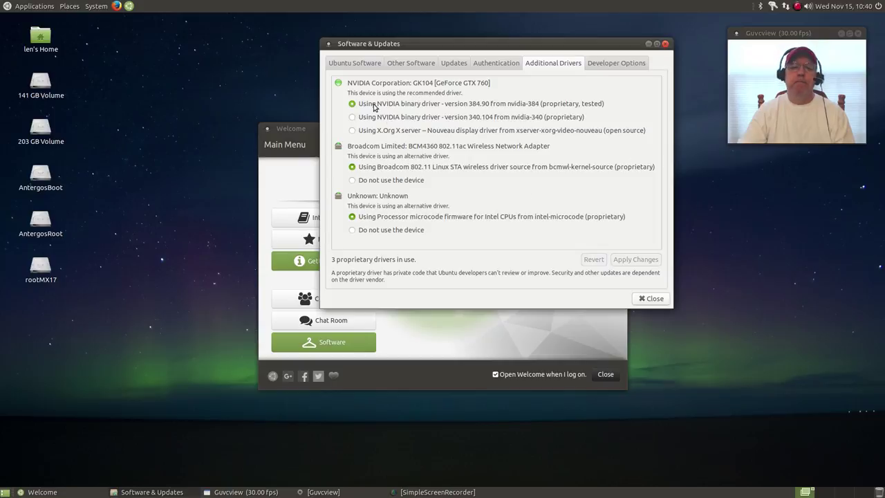
- Close Software & Updates and move the Welcome window higher on the desktop
click(653, 298)
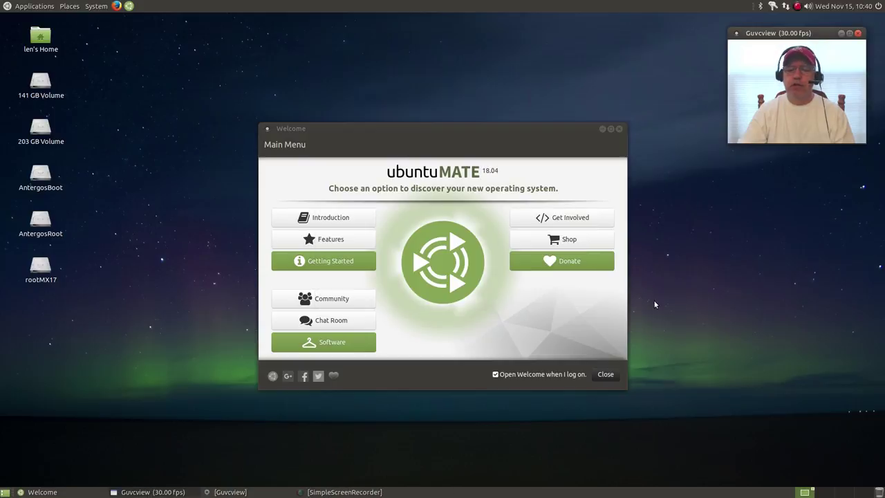
drag(470, 130, 464, 57)
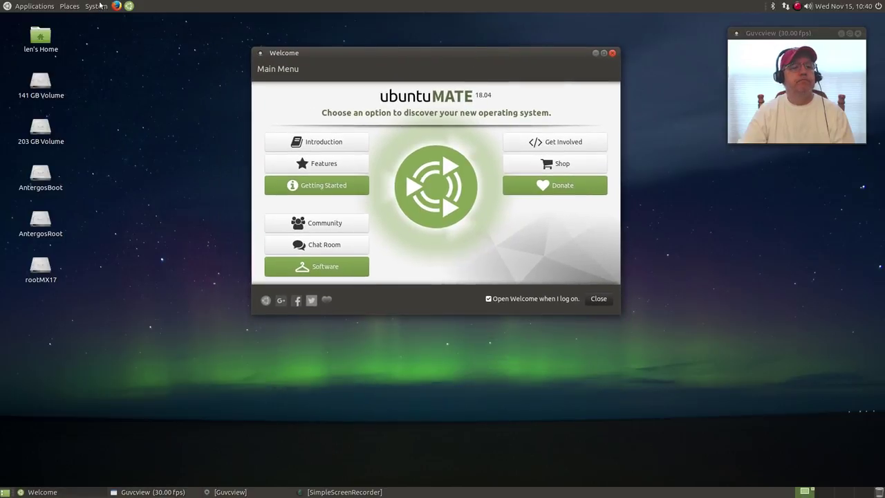
- Open MATE Terminal and enter the command sudo apt install guvcview simplescreenrecorder without running it
click(34, 7)
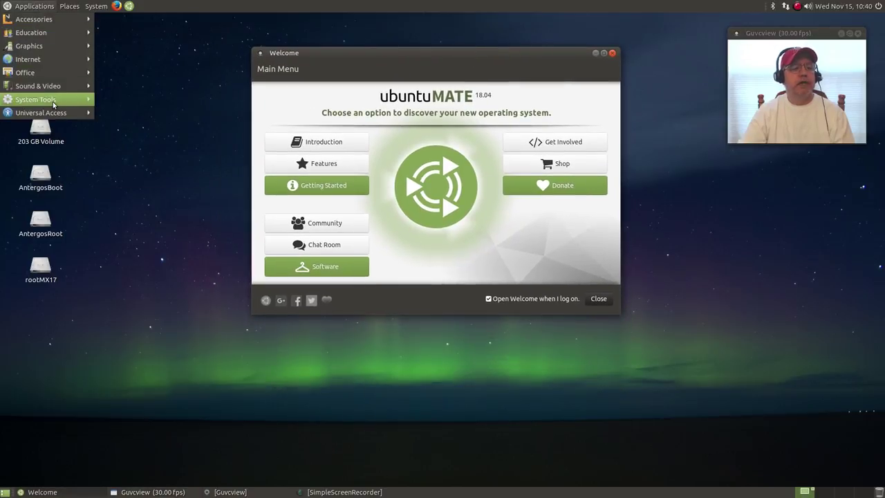
click(146, 166)
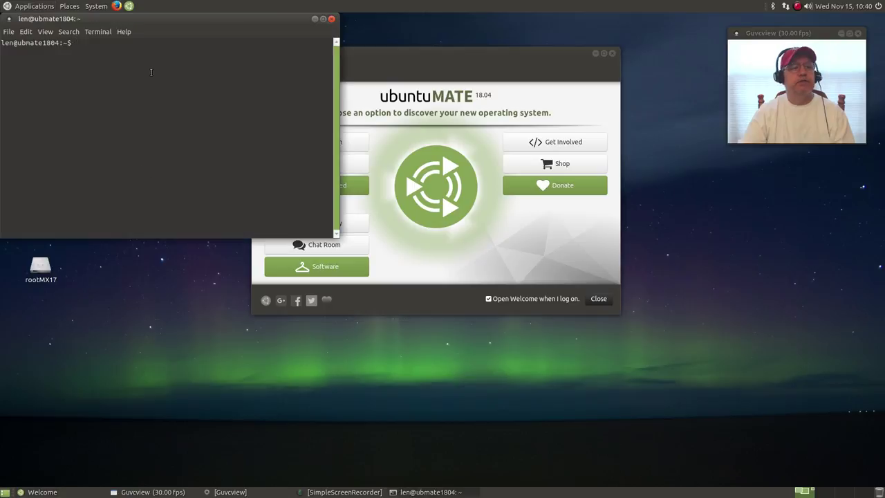
text(sudo apt install guvcview simplescreenrecorder)
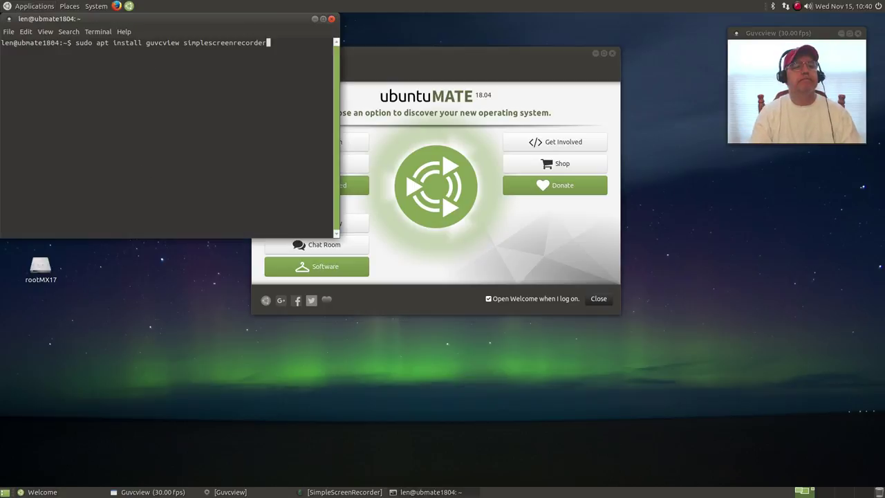
- Replace the pending packages with gparted, install it through sudo apt install gparted with the account password, confirm the installation and close the terminal
key(BackSpace)
key(BackSpace)
key(BackSpace)
key(BackSpace)
key(BackSpace)
key(BackSpace)
key(BackSpace)
key(BackSpace)
key(BackSpace)
key(BackSpace)
key(BackSpace)
key(BackSpace)
key(BackSpace)
key(BackSpace)
key(BackSpace)
key(BackSpace)
key(BackSpace)
key(BackSpace)
key(BackSpace)
key(BackSpace)
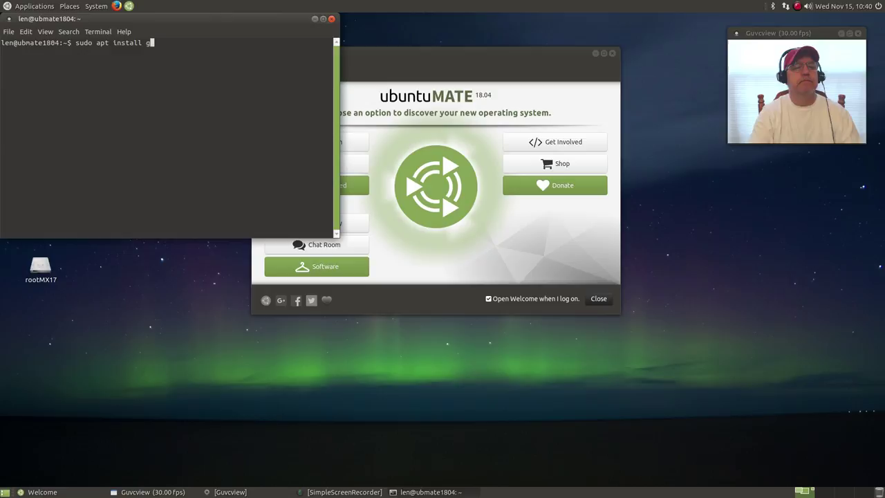
text(parted)
key(Return)
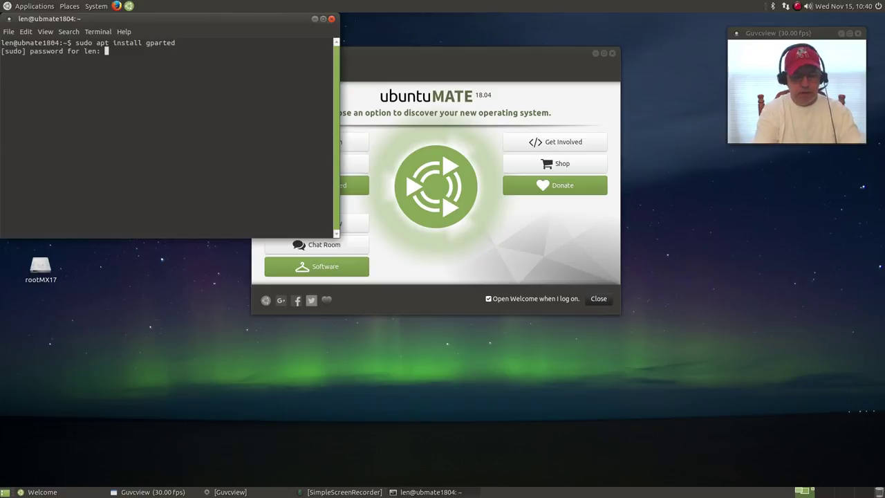
key(Return)
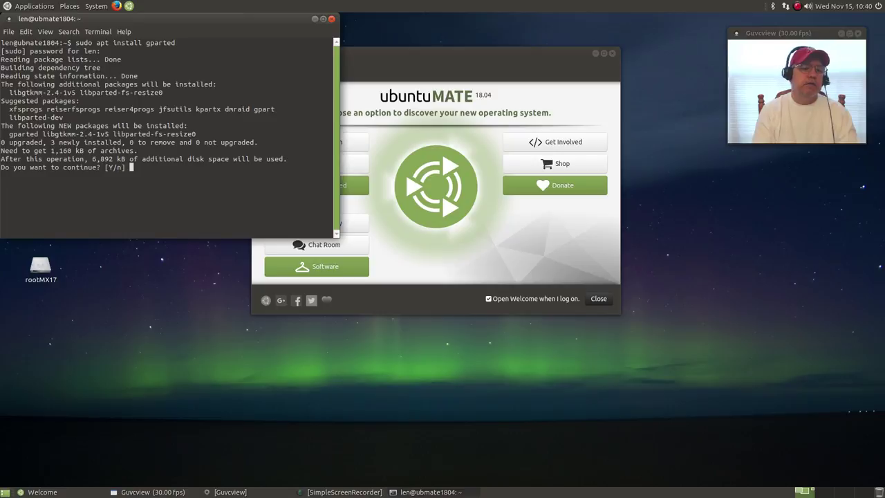
key(Return)
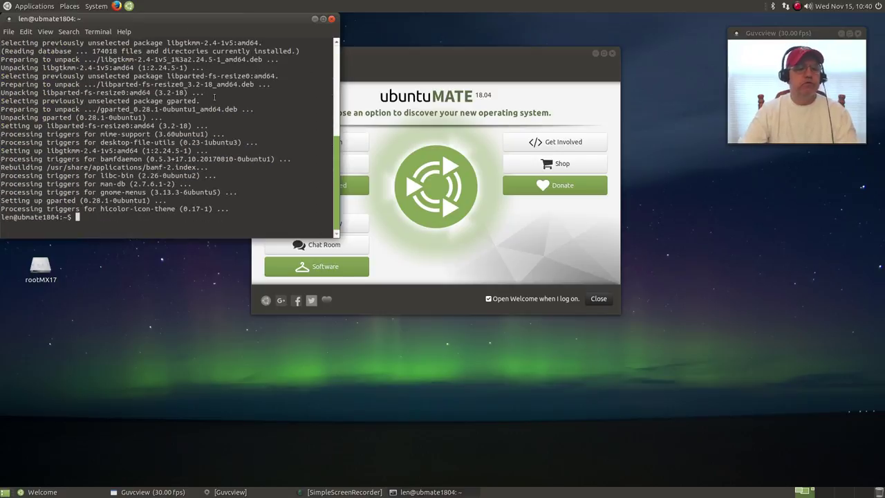
click(331, 19)
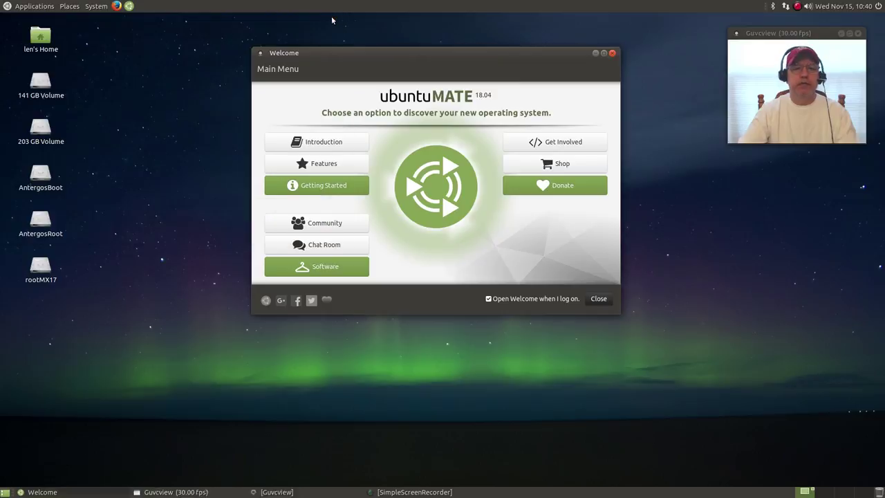
- Launch GParted, authenticate with the account password and move its window down over the Welcome window
click(96, 6)
click(207, 19)
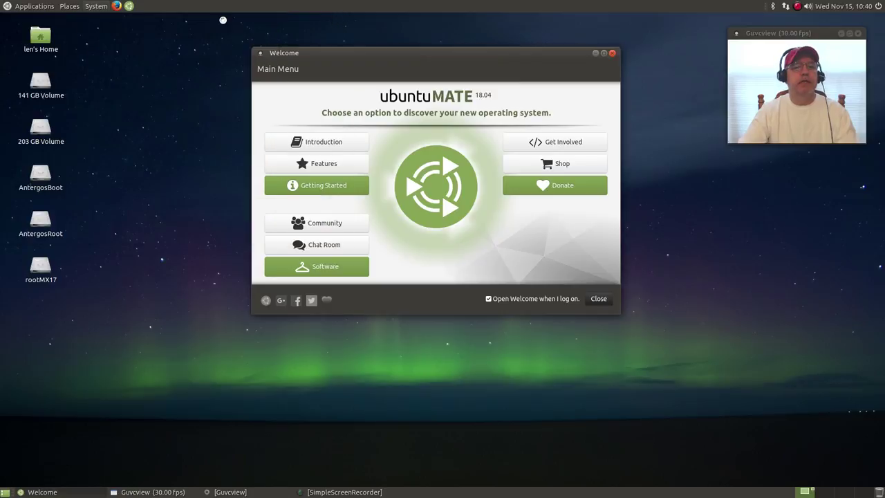
text(•)
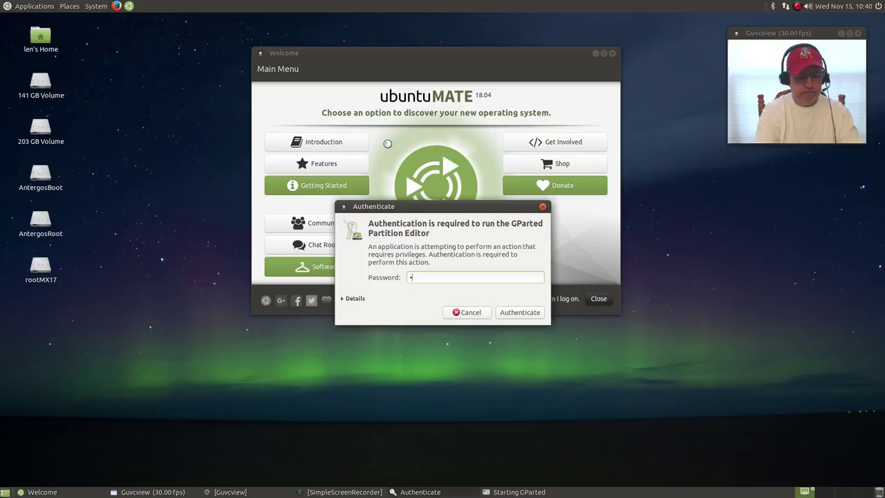
text(••••••)
key(Return)
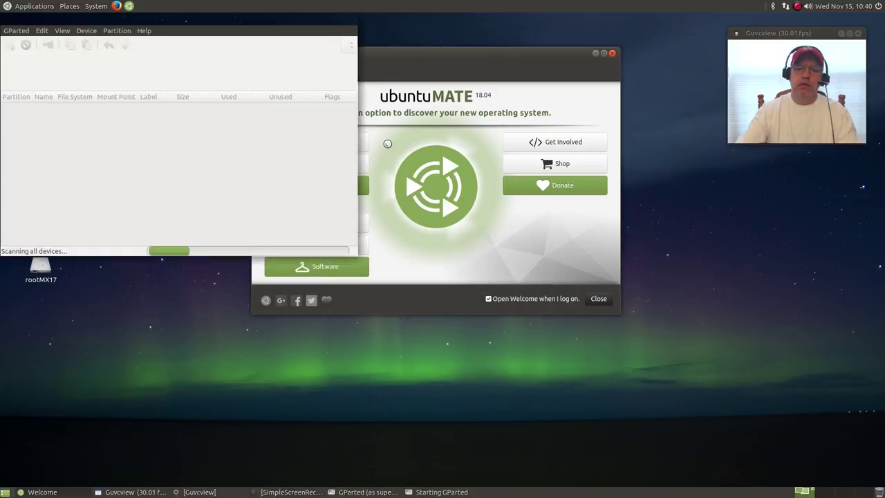
drag(271, 21, 384, 169)
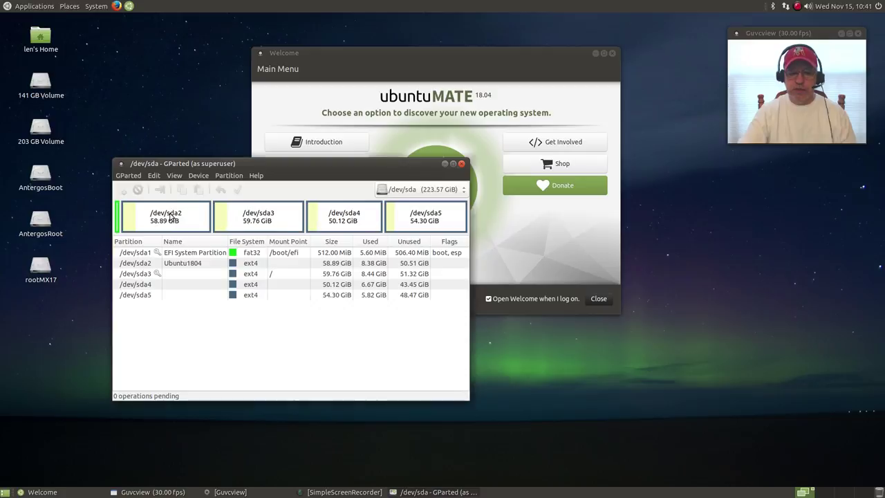
- Inspect the partitions /dev/sda3, /dev/sda4 and /dev/sda5 in the disk layout, and close GParted
click(260, 219)
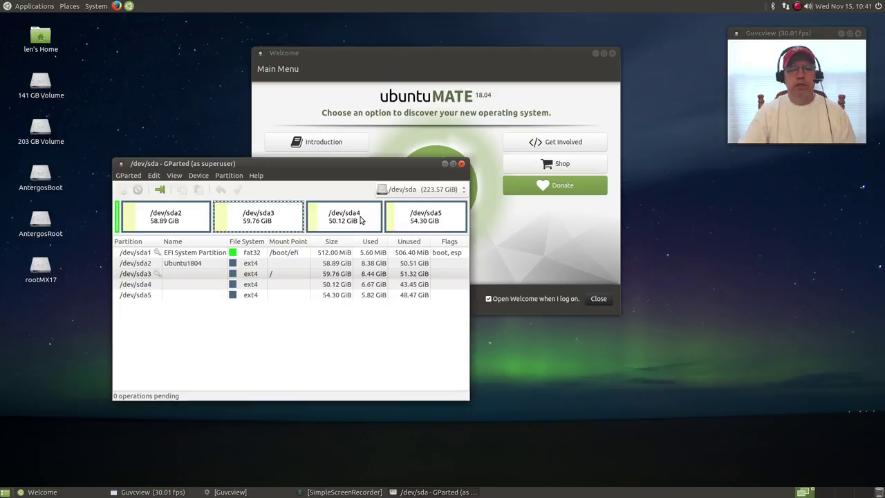
click(359, 219)
click(448, 220)
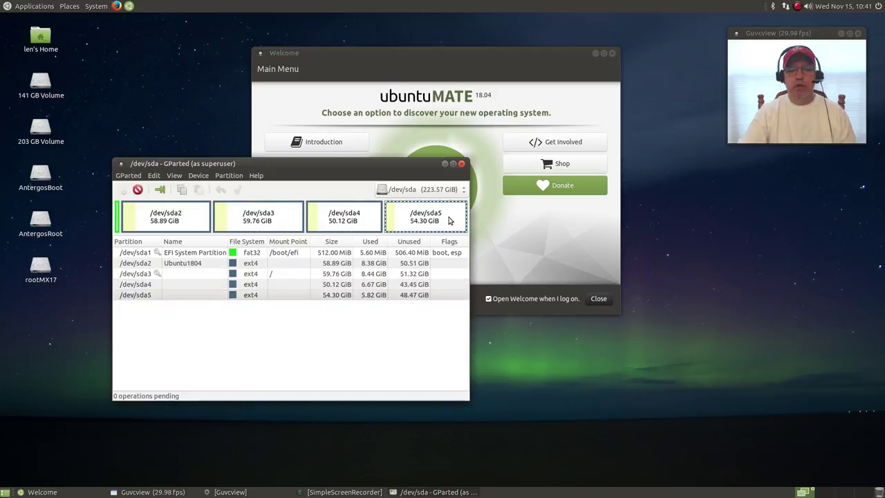
click(461, 164)
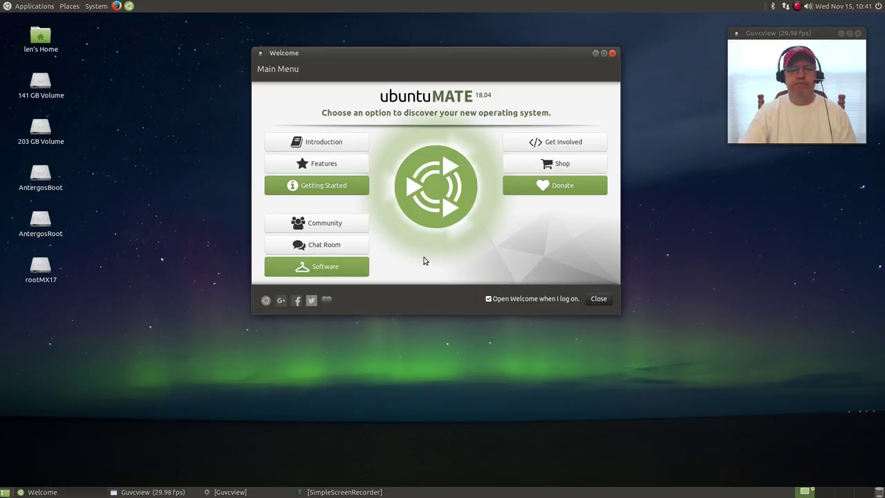
- Close the Welcome window, and open Control Center and move it higher on the desktop
click(599, 299)
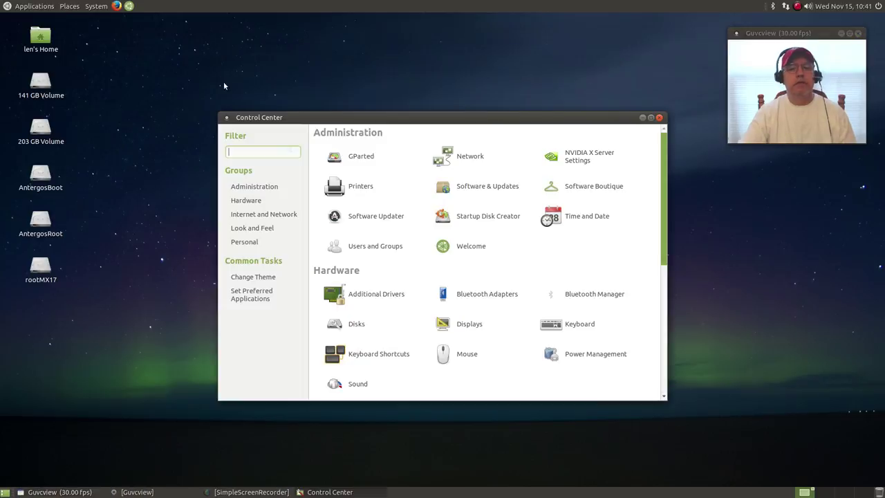
drag(448, 123, 422, 69)
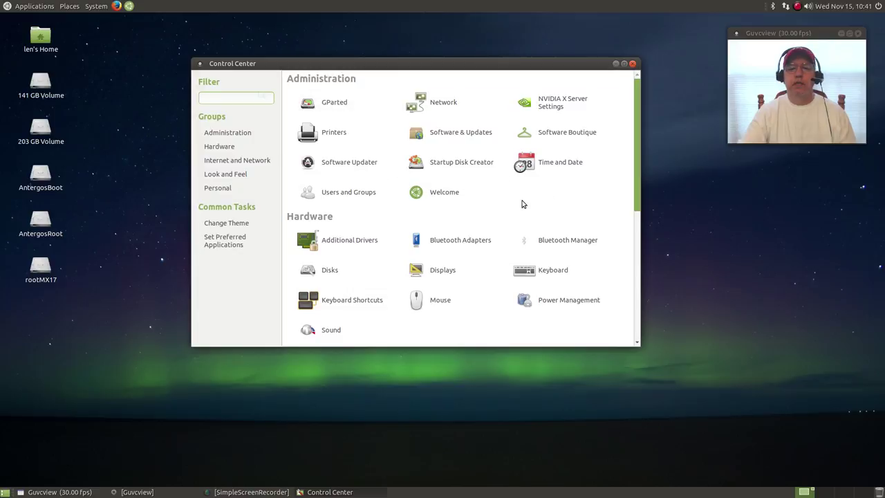
- View NVIDIA X Server Settings from Control Center and quit it, confirming the exit
click(561, 105)
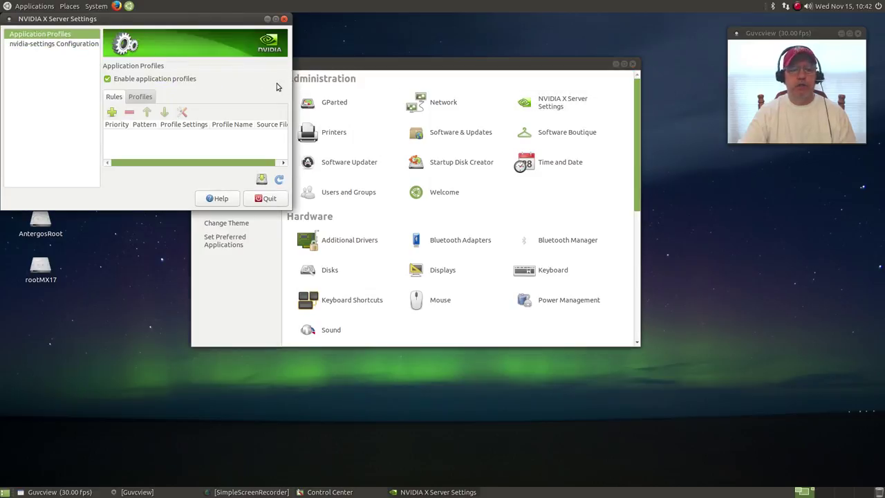
click(284, 21)
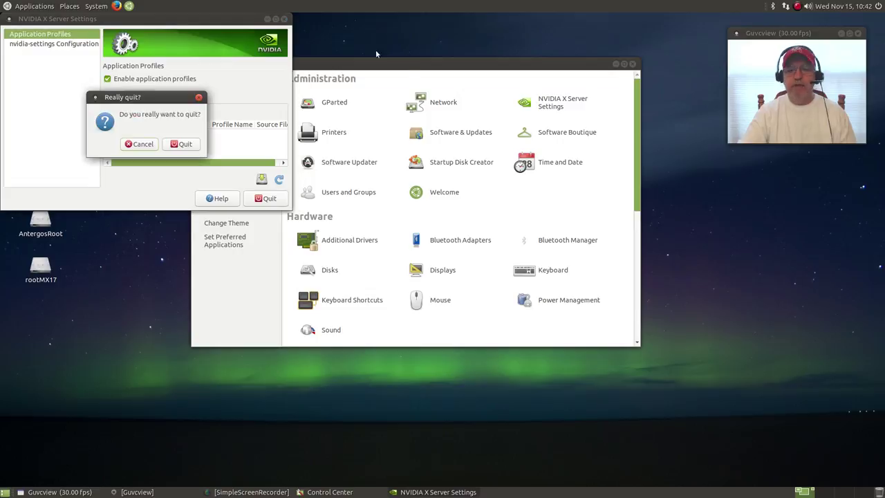
click(184, 145)
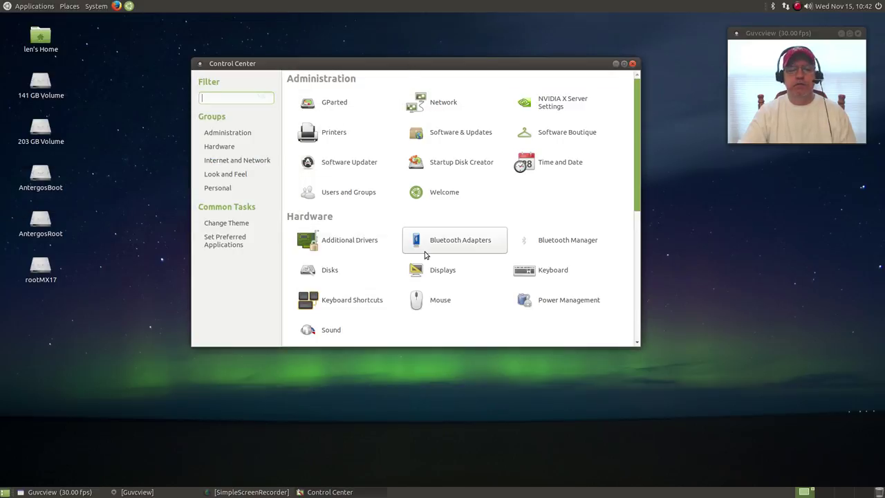
- Open Appearance Preferences from Control Center and look through the available themes and the background, font and interface settings
scroll(515, 299, down, 3)
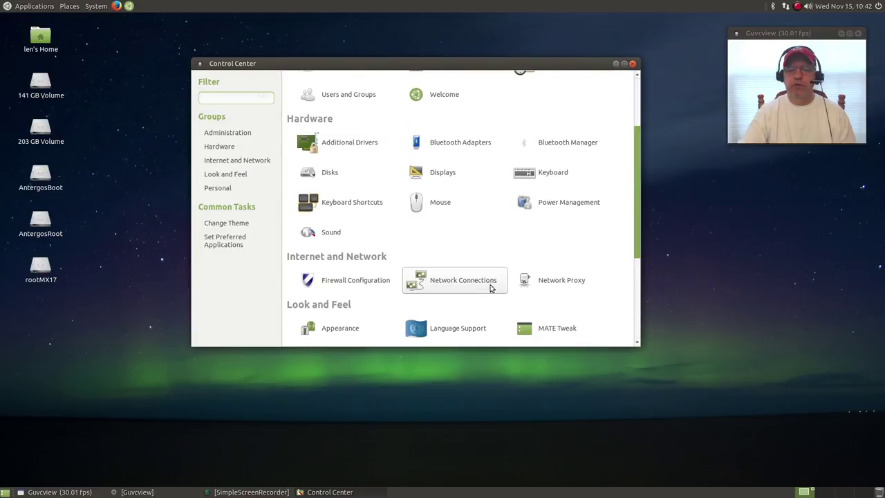
scroll(473, 228, down, 3)
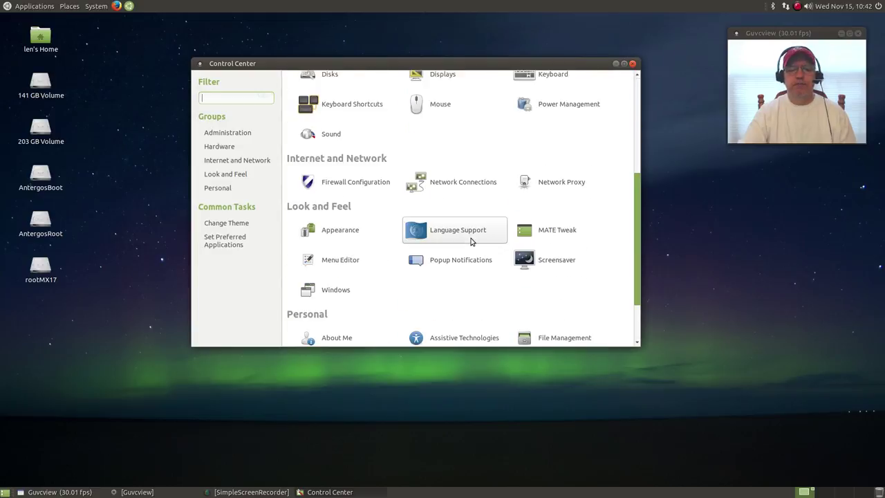
click(351, 233)
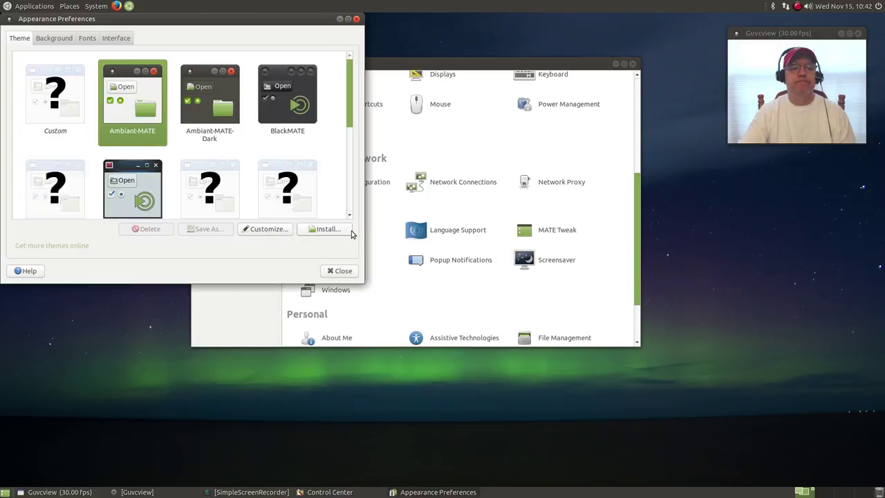
drag(266, 21, 424, 110)
scroll(377, 197, down, 5)
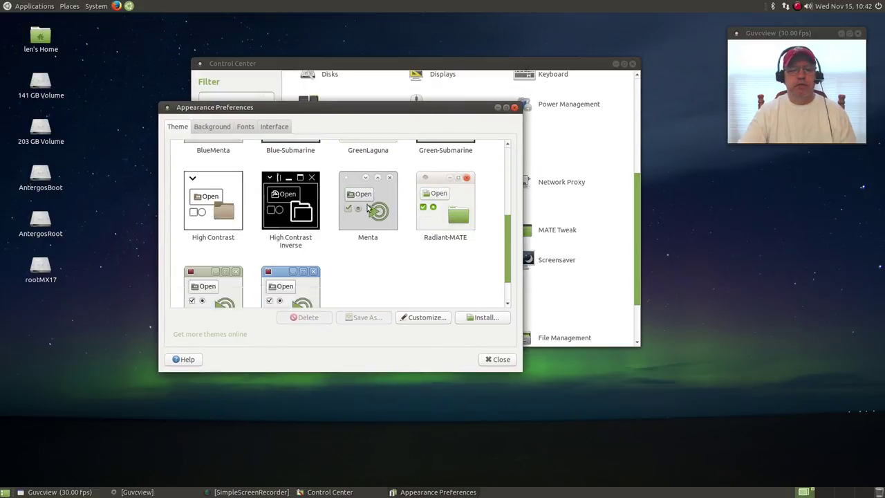
scroll(377, 217, up, 6)
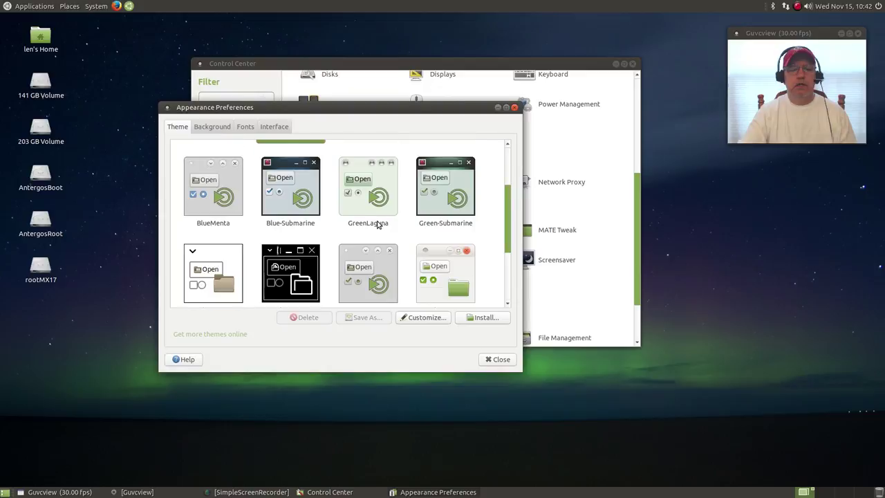
click(220, 128)
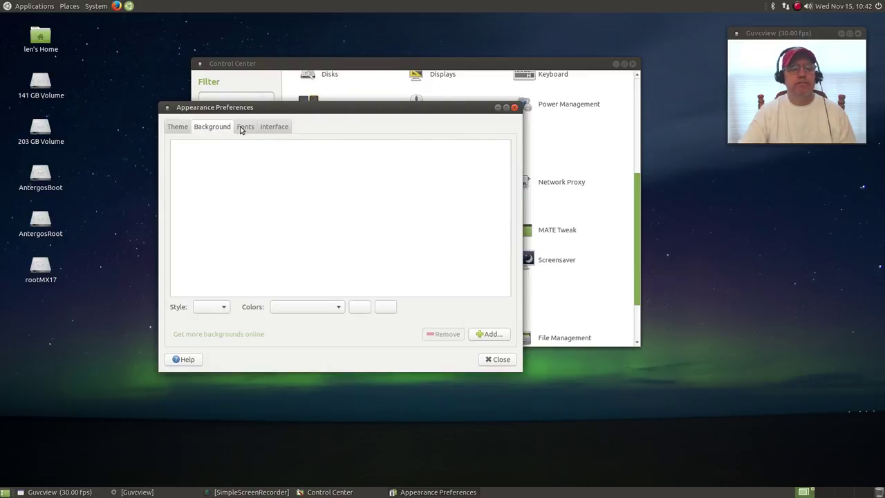
click(245, 127)
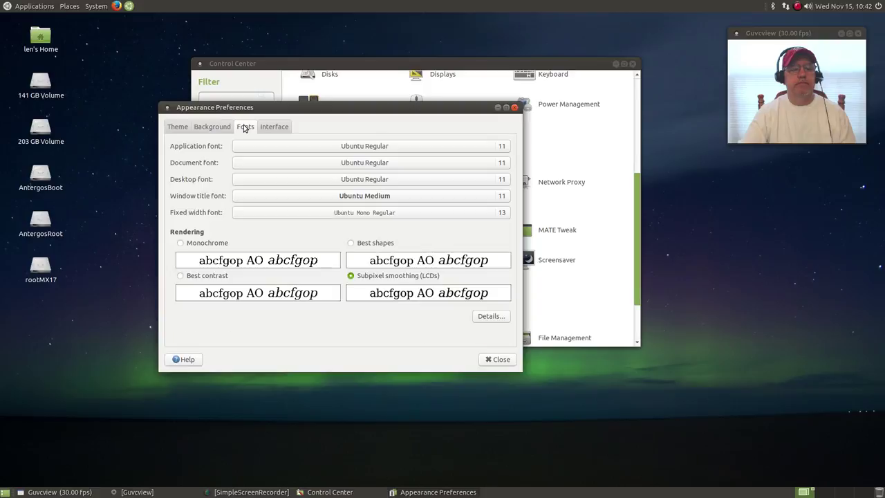
click(280, 129)
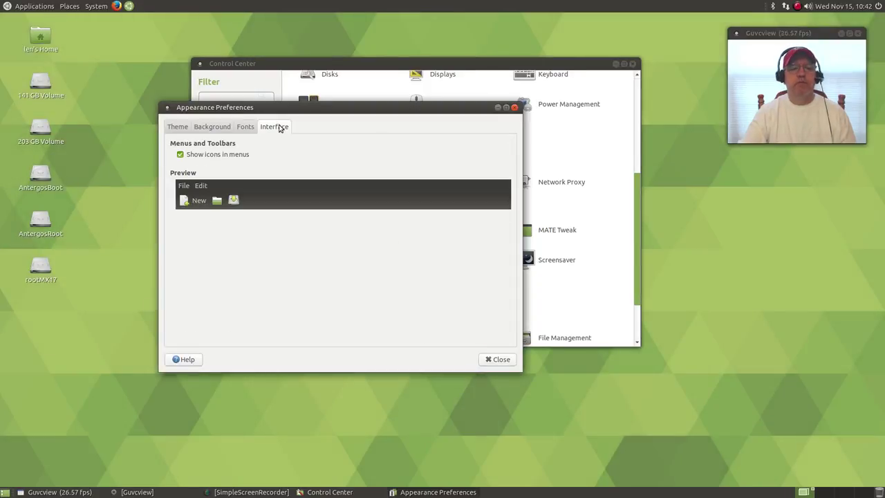
- Browse the icon sets available for customizing the Ambiant-MATE theme, and close the customization dialog without changing the icons
click(172, 128)
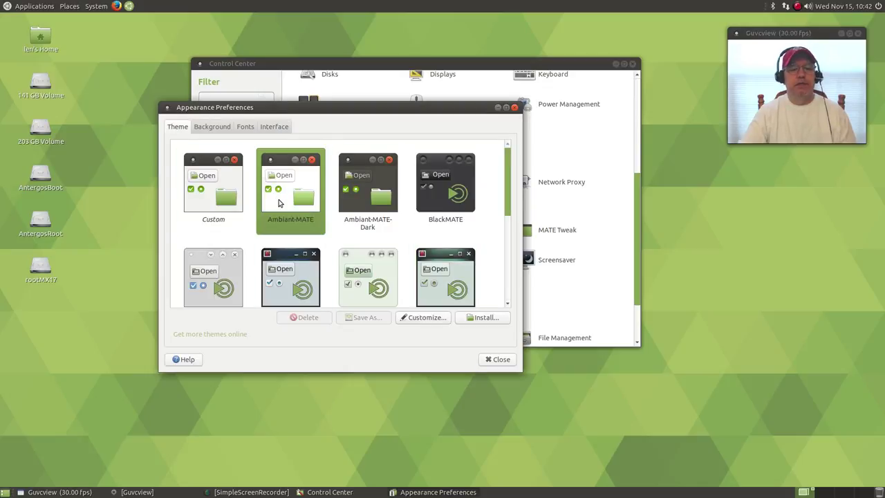
click(415, 320)
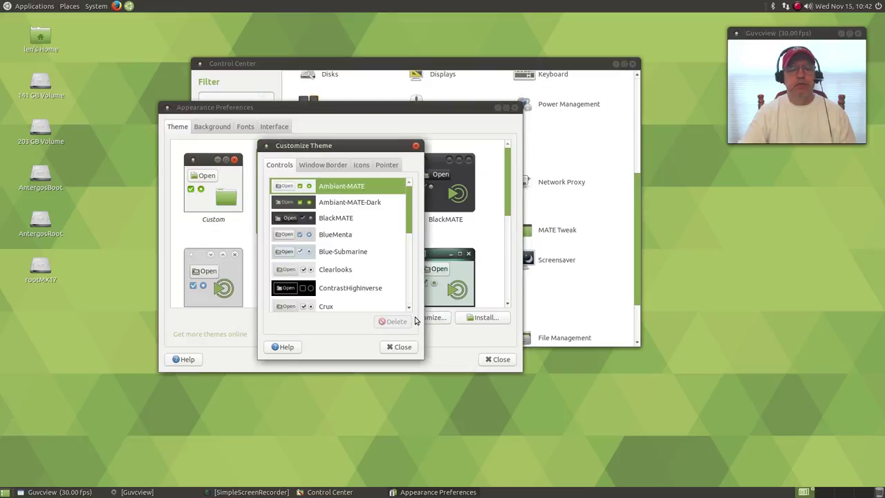
click(362, 166)
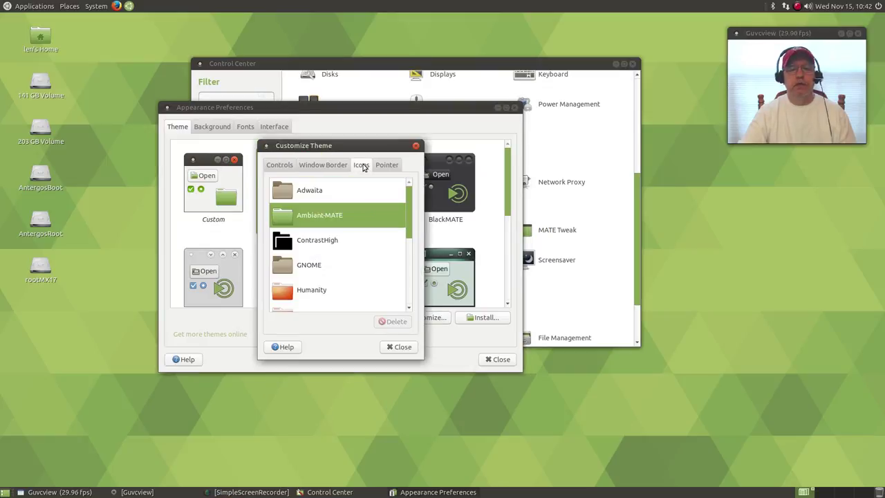
scroll(342, 261, down, 3)
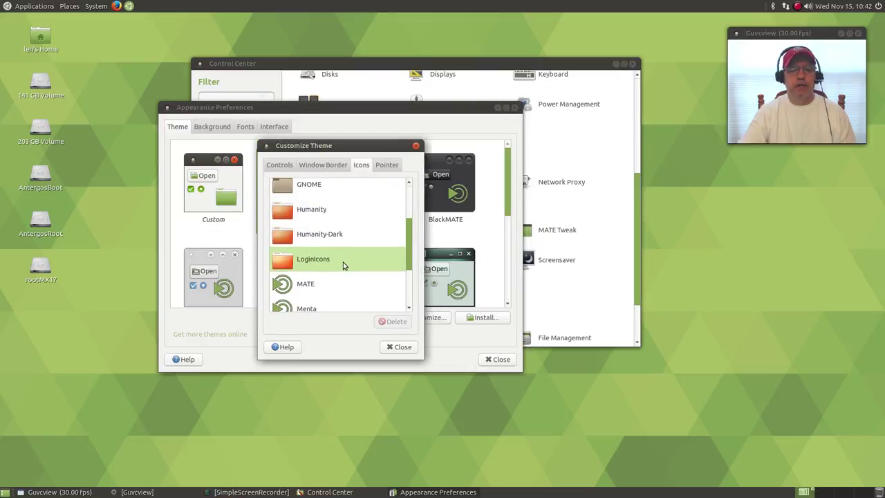
scroll(343, 264, down, 3)
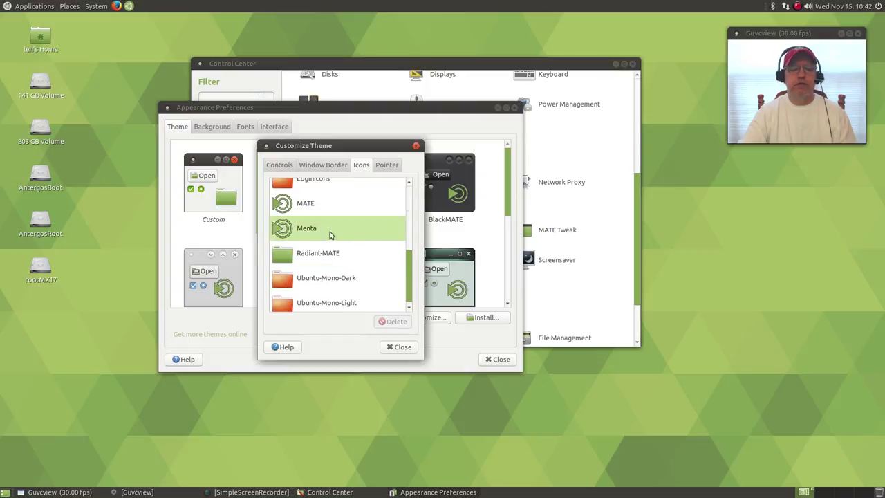
scroll(338, 261, up, 3)
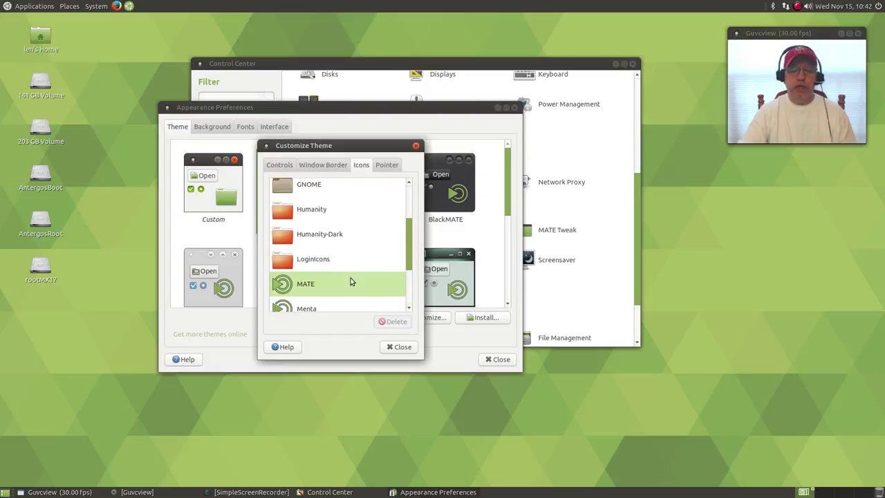
scroll(349, 281, up, 3)
click(397, 348)
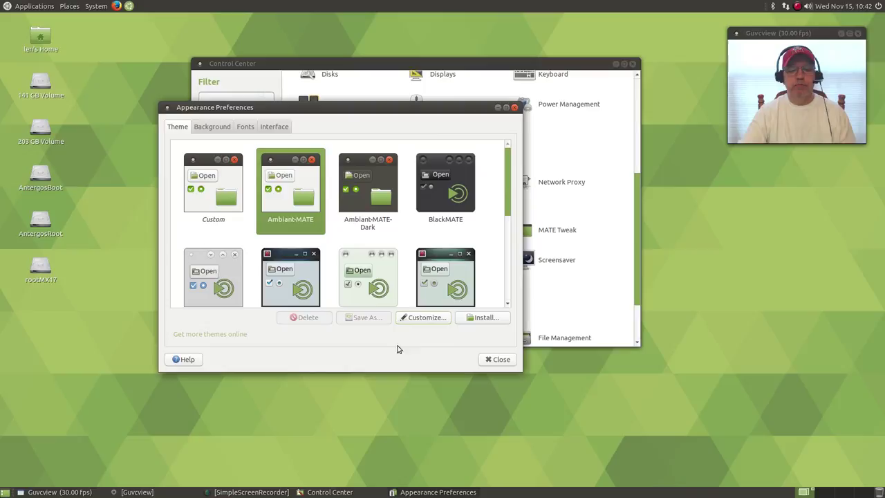
- Close Appearance Preferences and Control Center
click(501, 359)
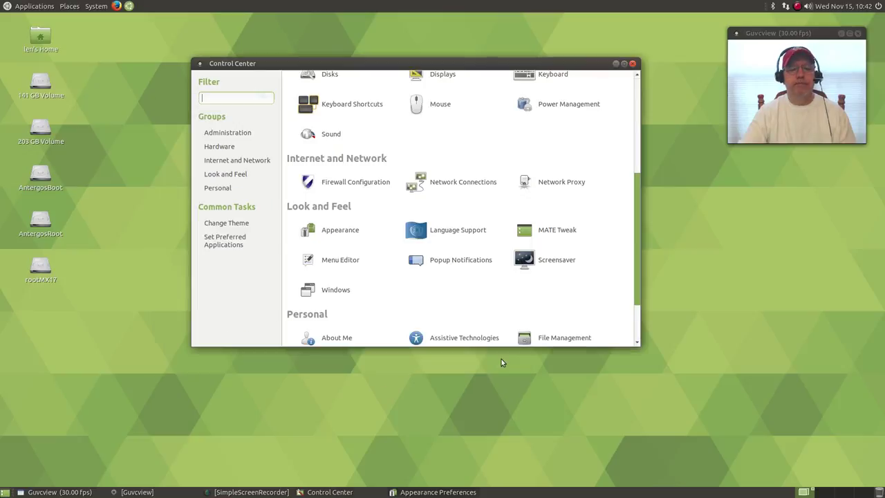
scroll(351, 158, up, 5)
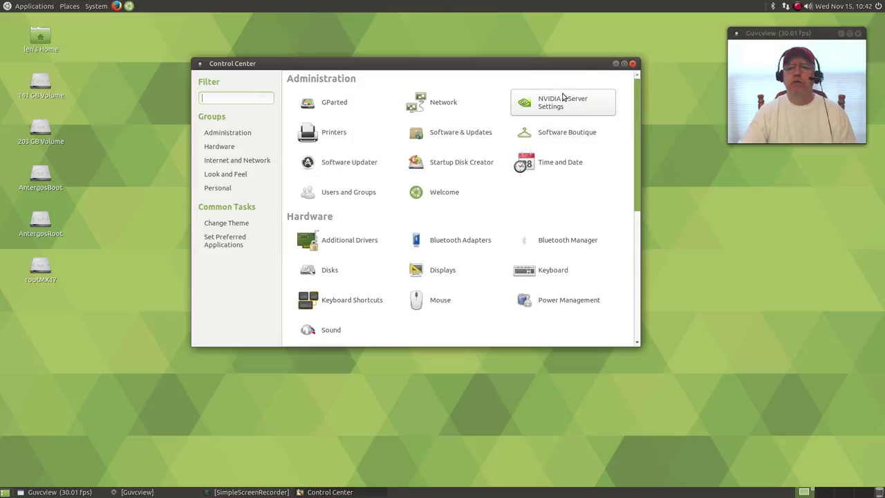
click(630, 63)
- Open the desktop background settings, browse the available wallpapers, and select the misty grey mountain wallpaper
right_click(414, 132)
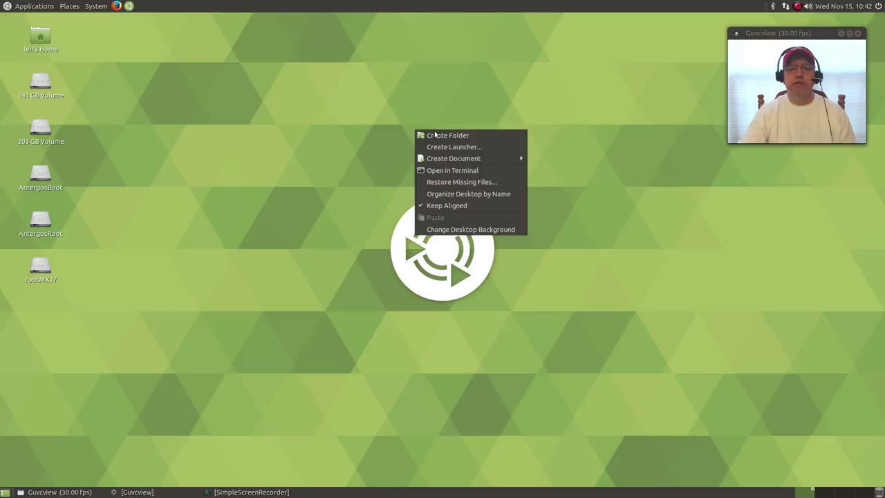
click(460, 230)
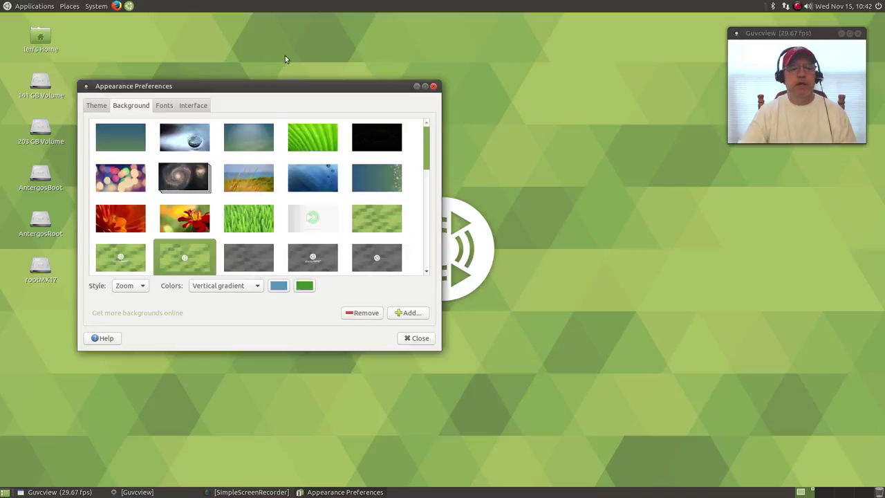
drag(290, 84, 506, 164)
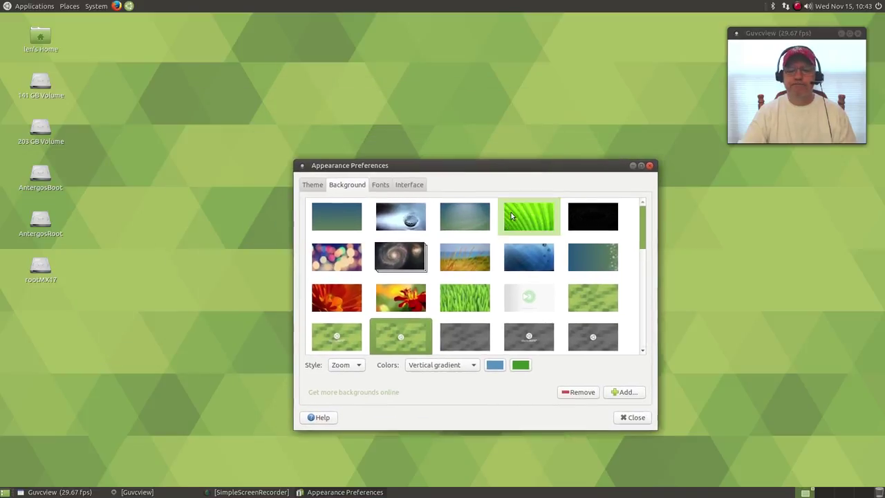
scroll(477, 313, down, 8)
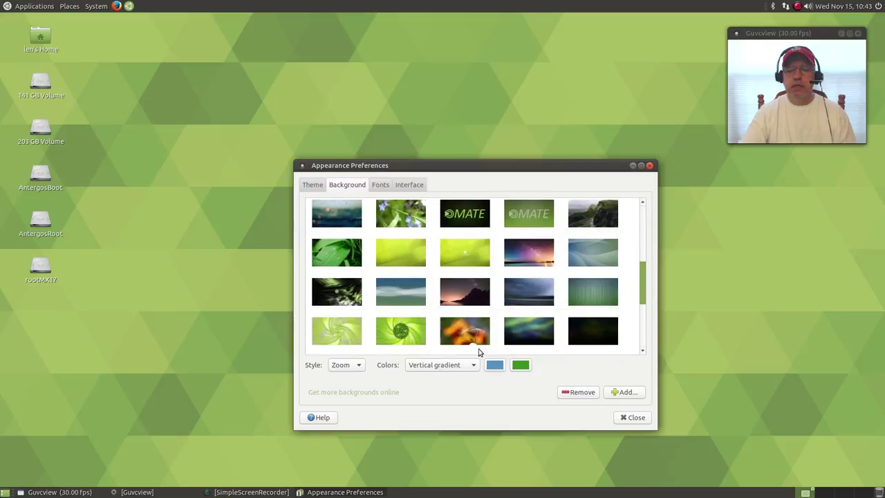
scroll(470, 318, down, 5)
scroll(465, 318, down, 2)
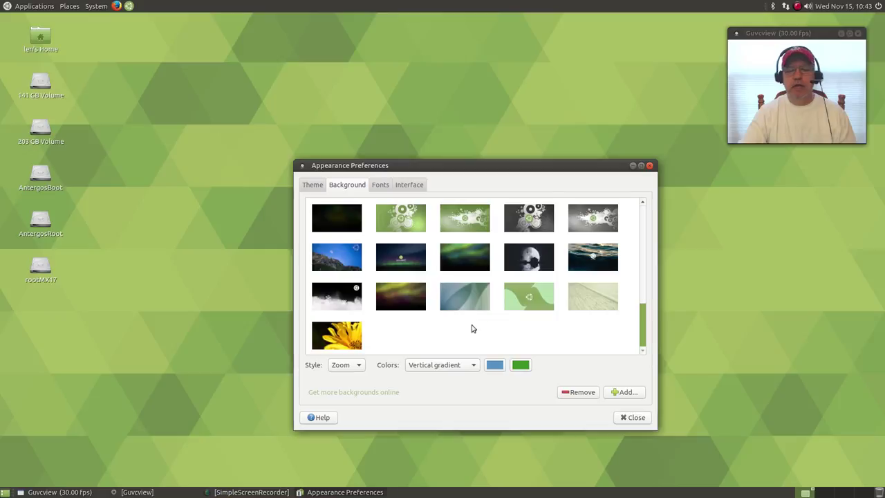
scroll(503, 329, up, 1)
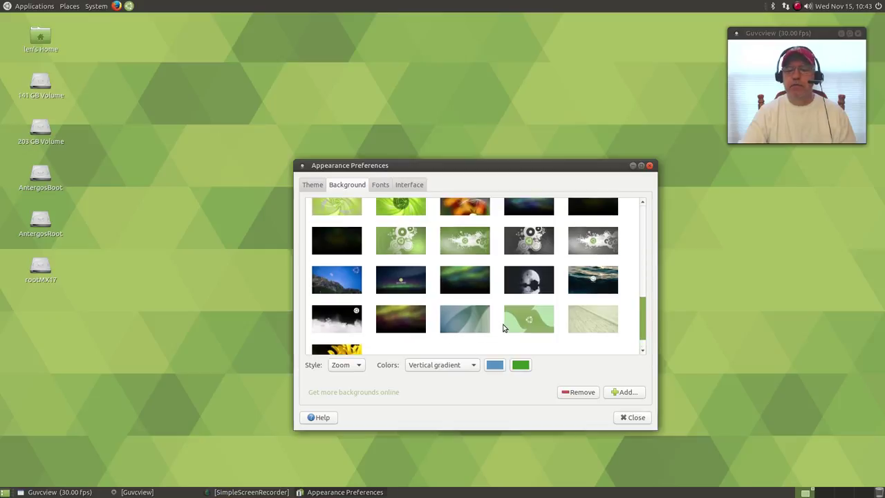
scroll(503, 328, up, 1)
scroll(503, 328, up, 2)
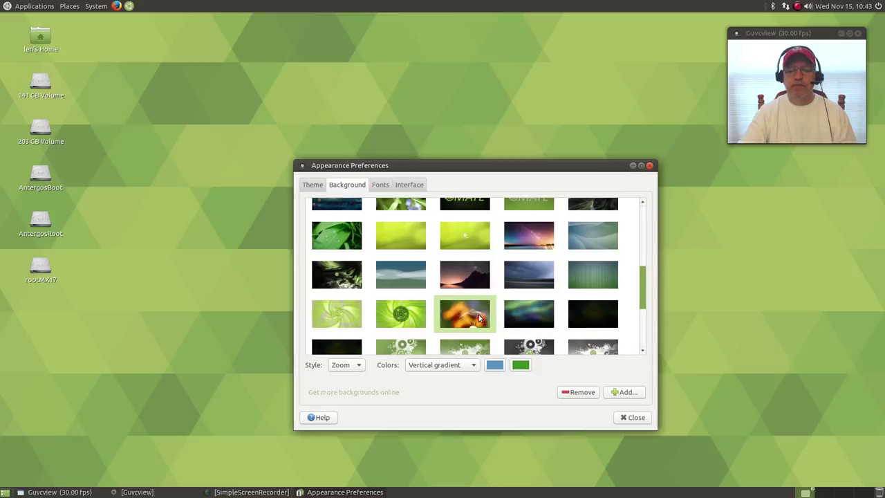
scroll(478, 318, up, 2)
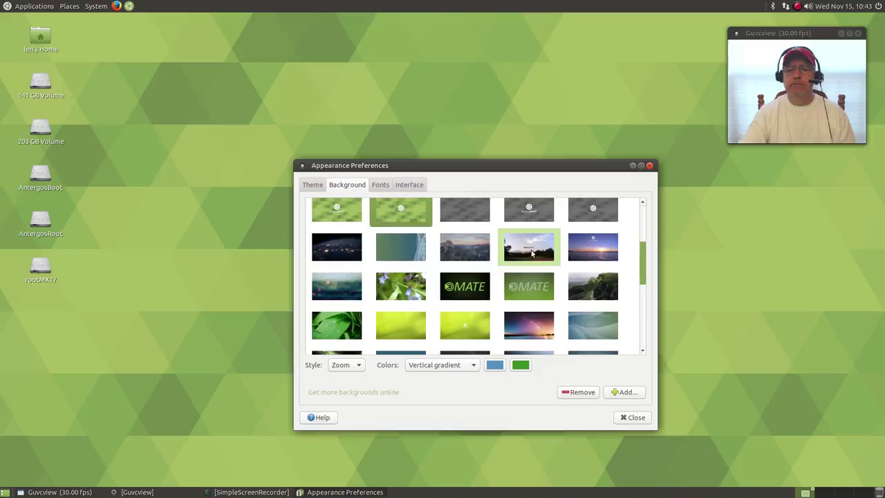
click(459, 246)
- Look through the Appearance styles and icon themes from the Xfce Settings window, and return to the settings overview
drag(540, 180, 452, 145)
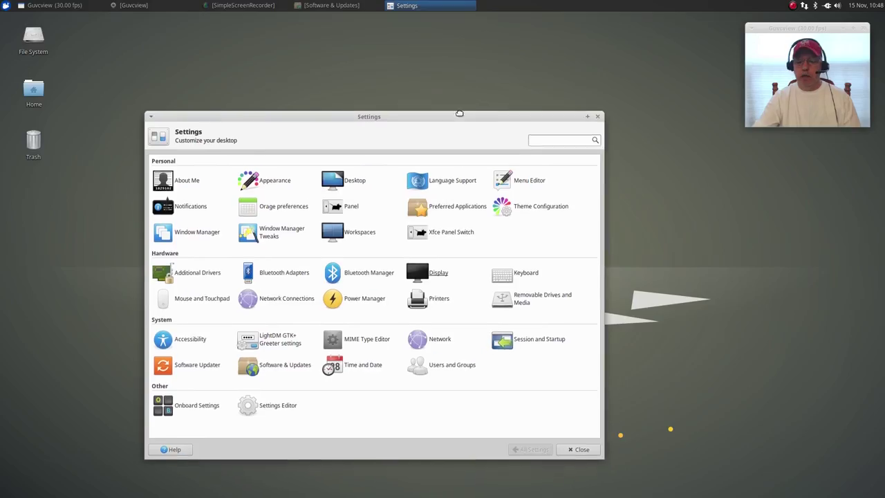
drag(447, 119, 496, 101)
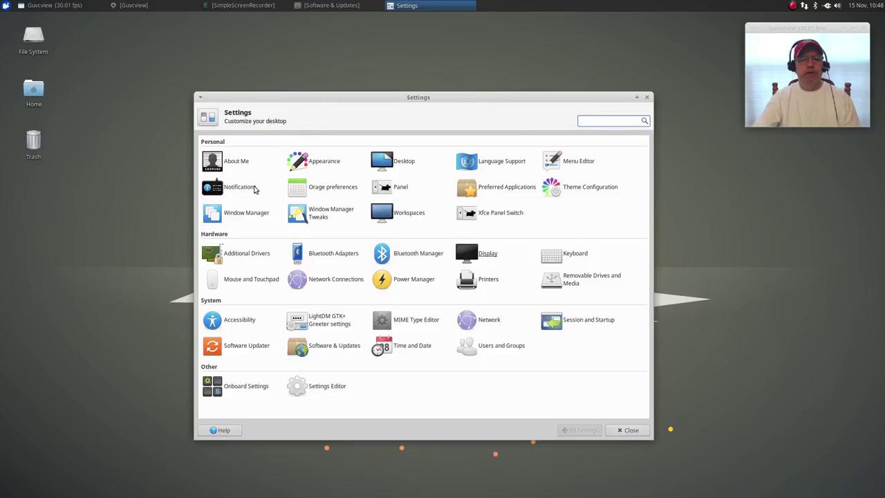
click(329, 163)
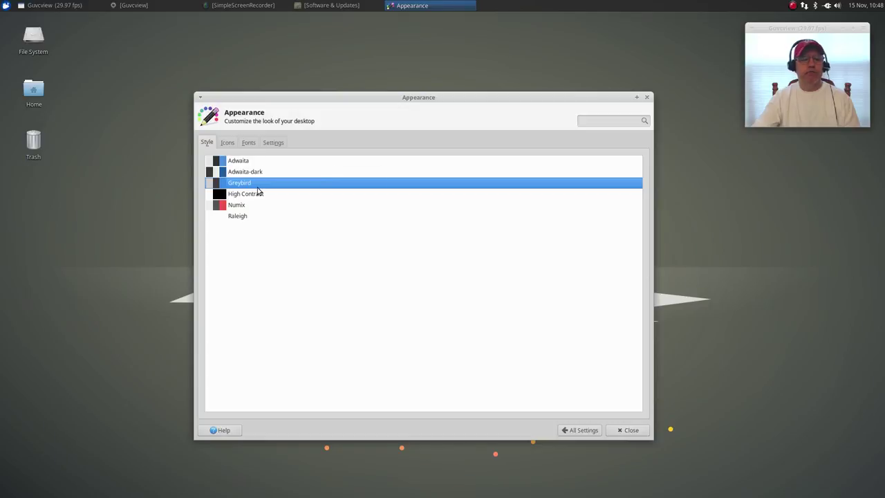
click(227, 142)
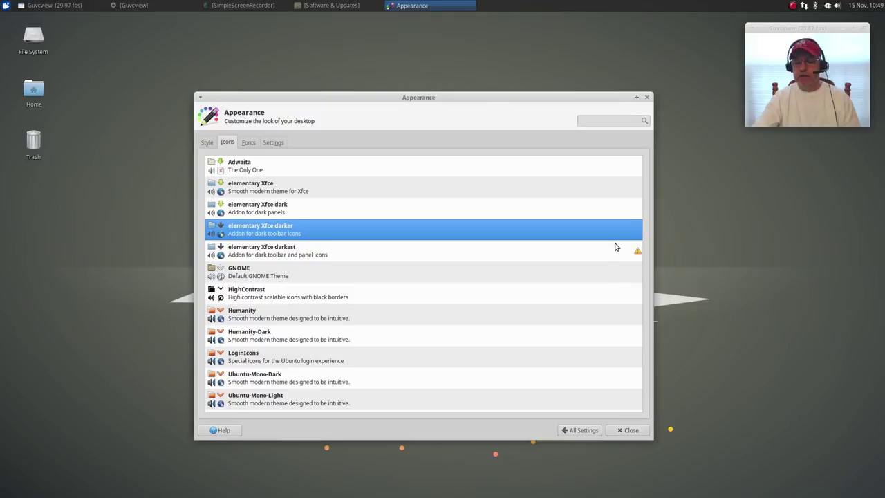
click(588, 432)
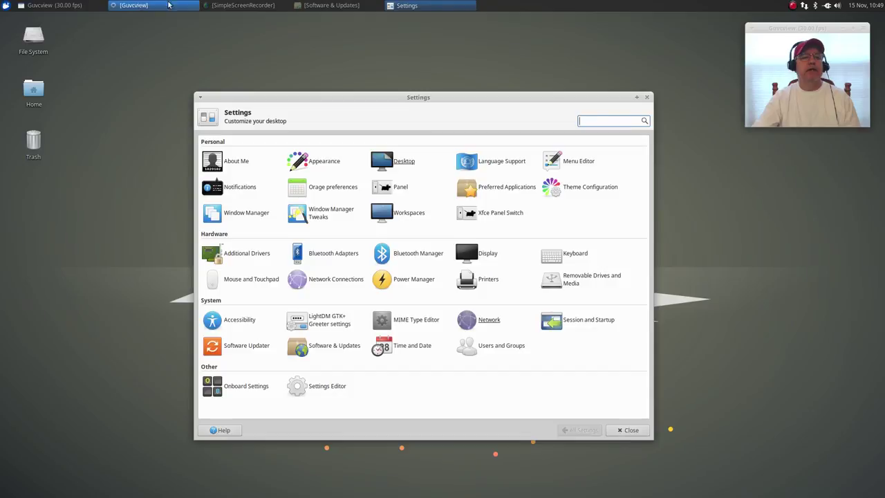
- In Software & Updates, apply the NVIDIA binary driver 384.90 and the Intel processor microcode firmware, authenticating with the account password
click(331, 6)
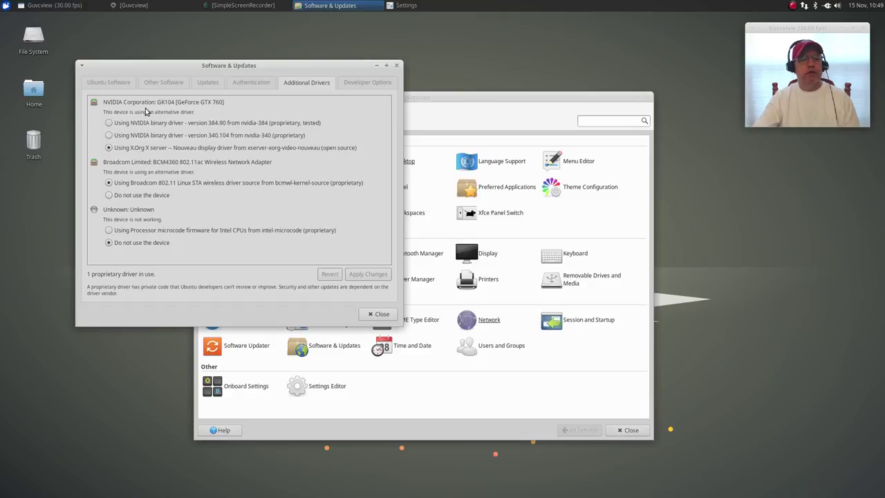
click(108, 123)
click(108, 230)
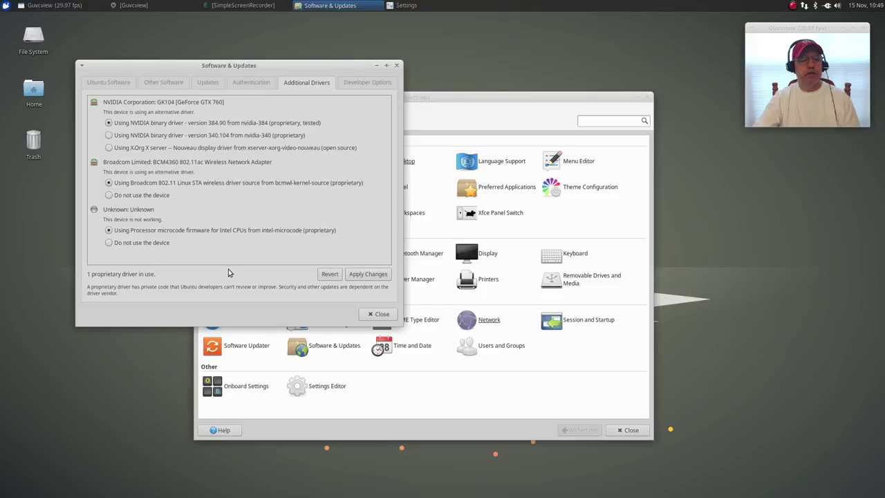
click(366, 274)
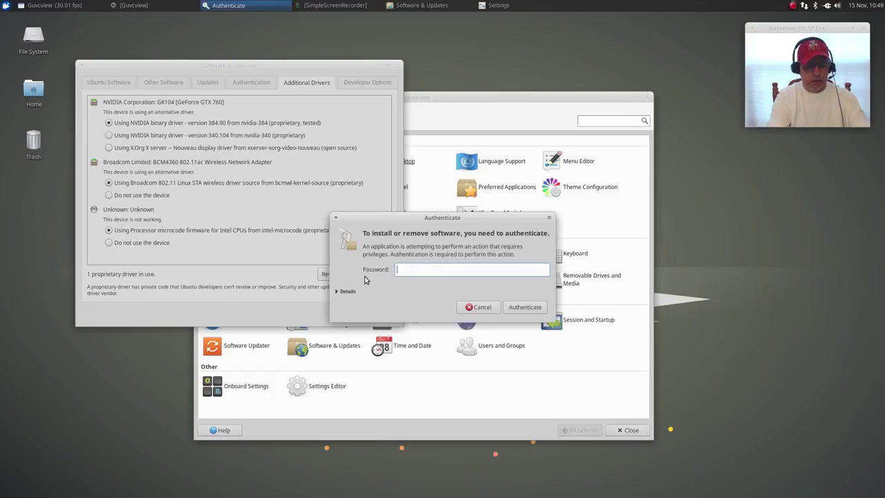
text(••••)
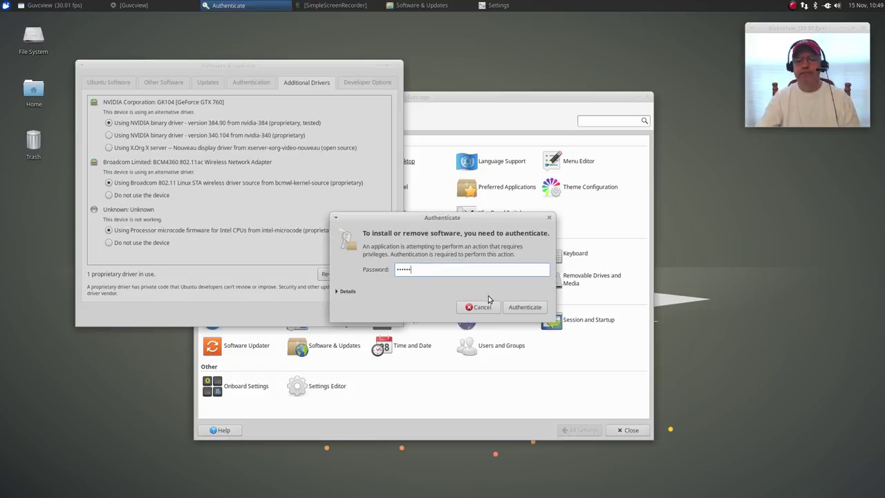
click(539, 309)
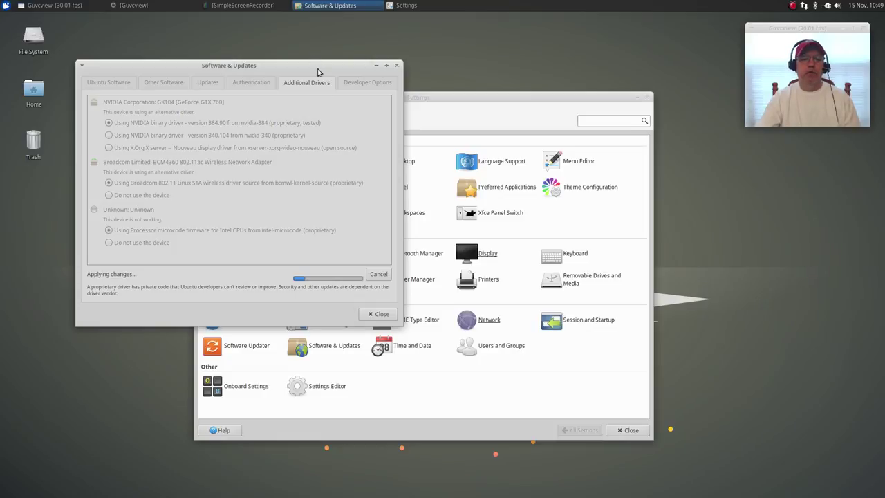
drag(316, 70, 319, 151)
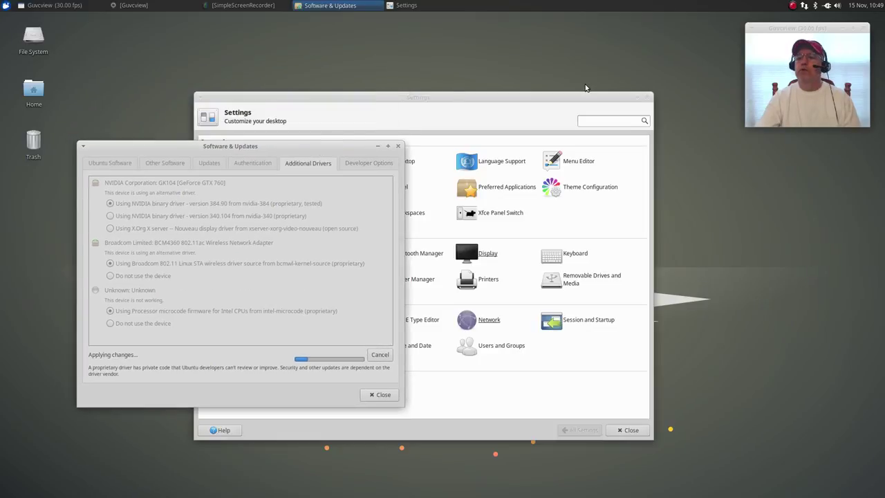
- Connect to the Wi-Fi network Mac_5GEXT, entering the network password
click(804, 6)
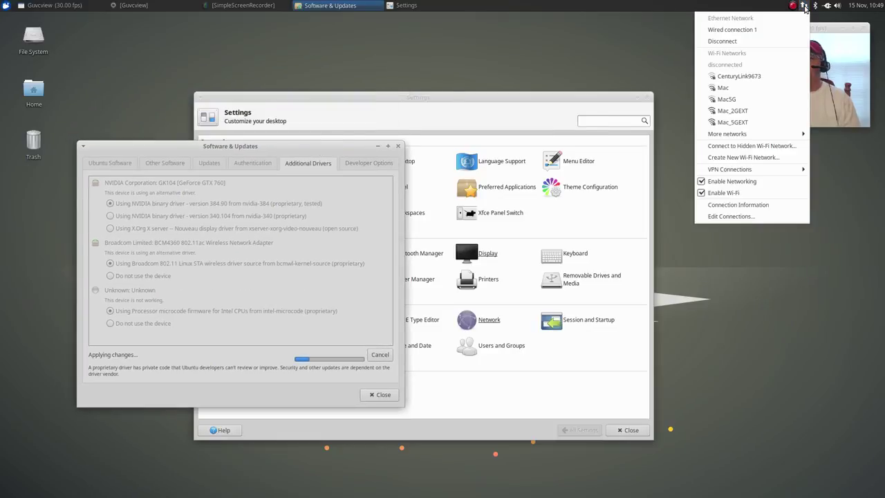
click(732, 121)
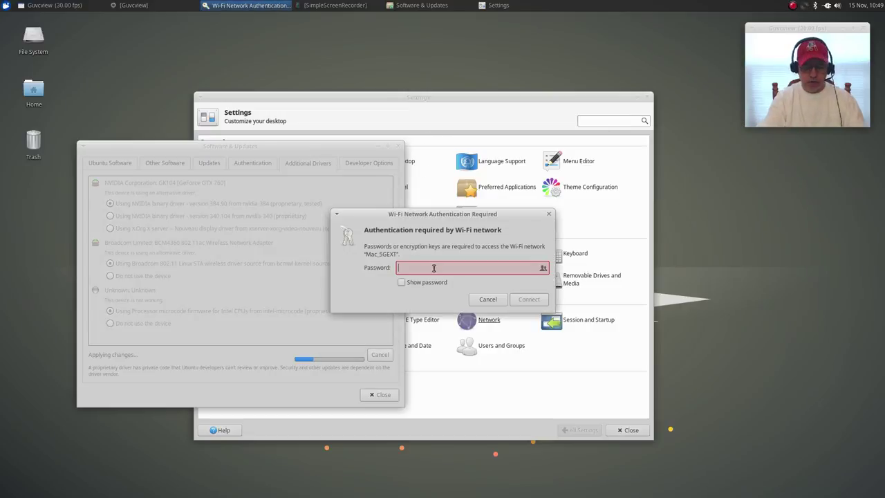
text(••••••)
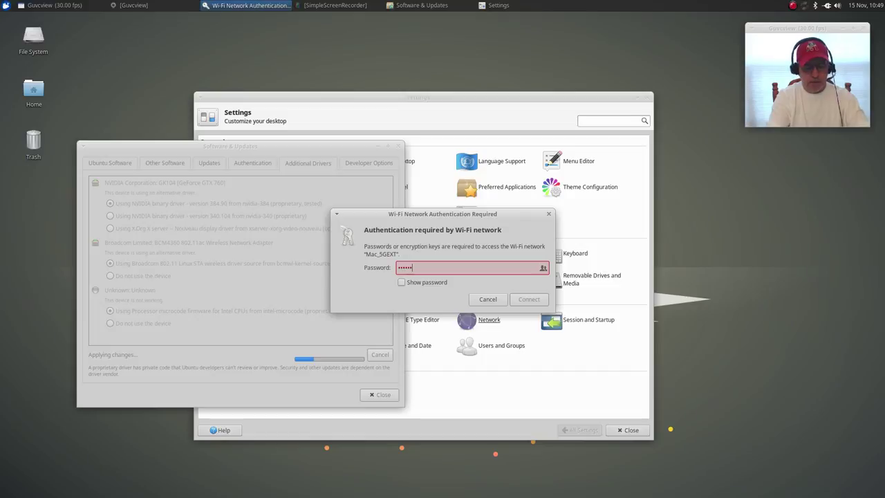
text(••)
click(527, 300)
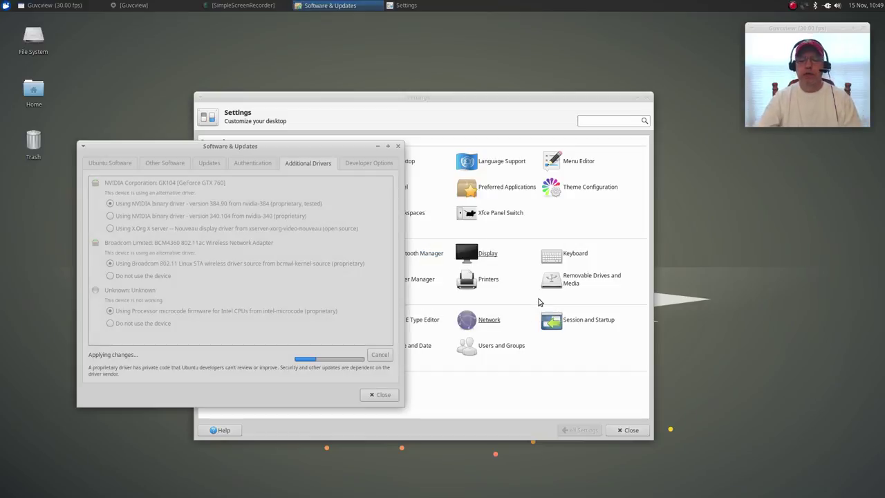
- Browse the wallpapers in the Desktop settings without changing the background, and return to the settings overview
click(456, 101)
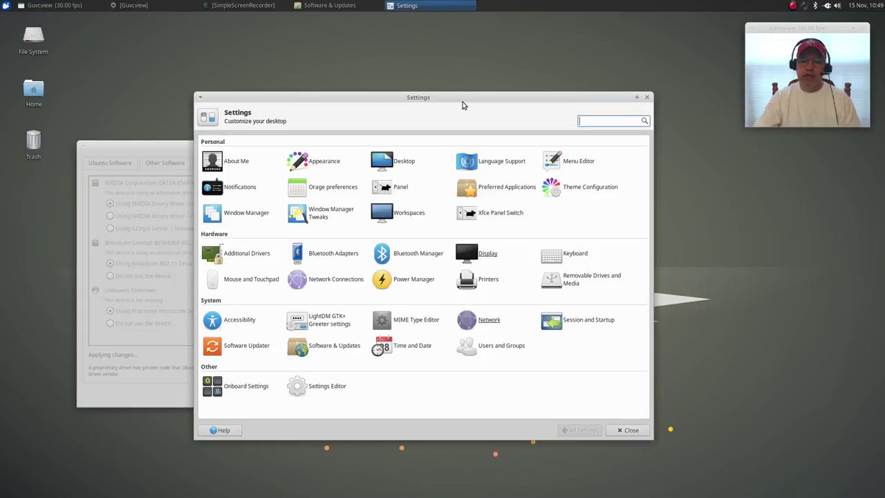
mouse_move(463, 105)
mouse_down()
mouse_move(482, 99)
mouse_move(478, 109)
mouse_up()
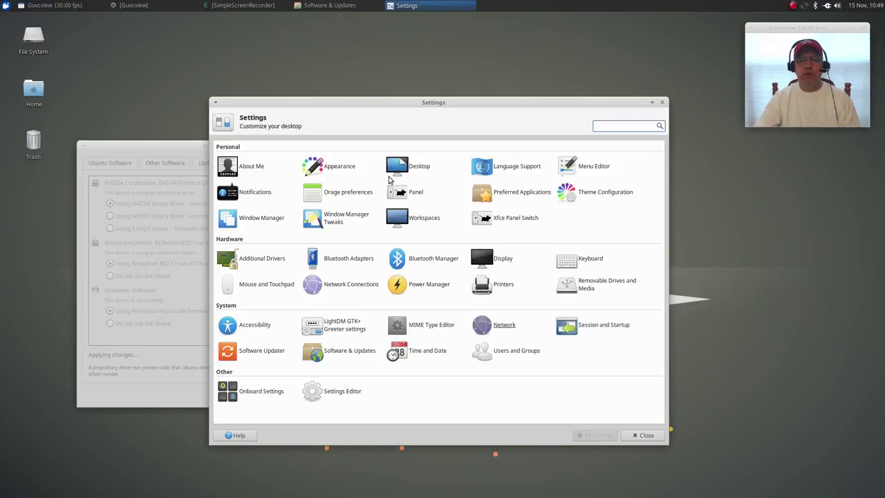
click(414, 166)
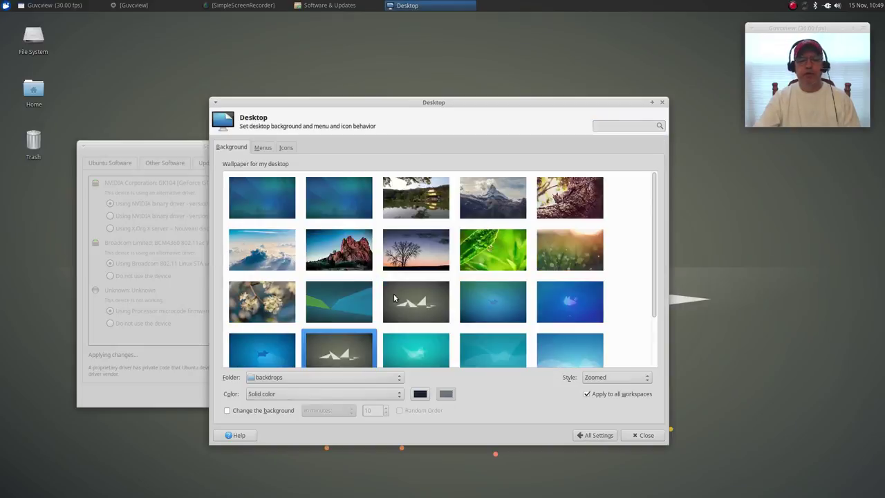
scroll(419, 314, down, 1)
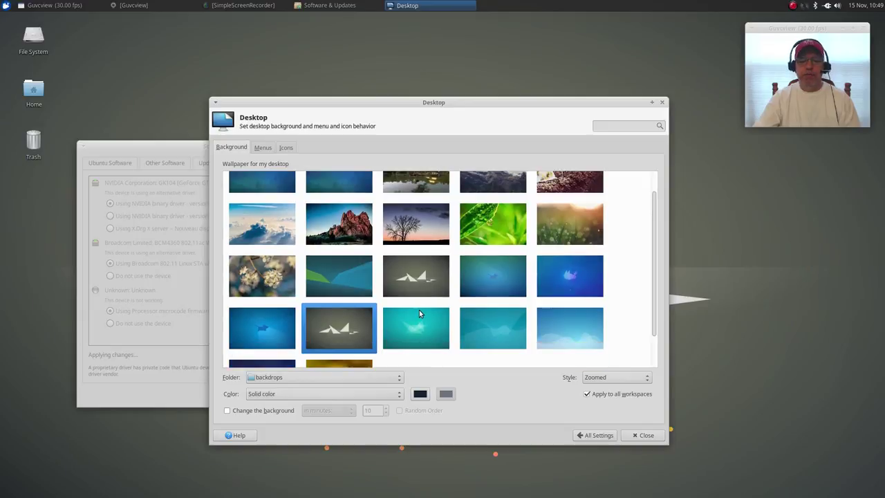
scroll(419, 313, down, 1)
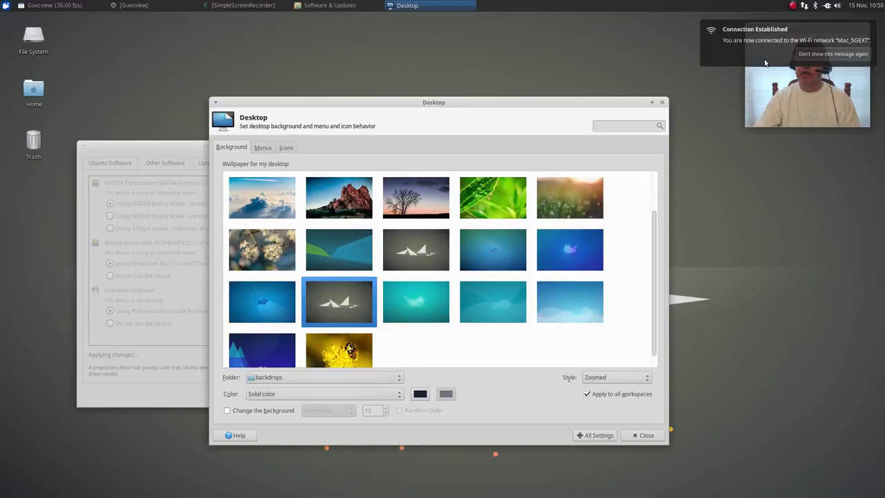
click(714, 53)
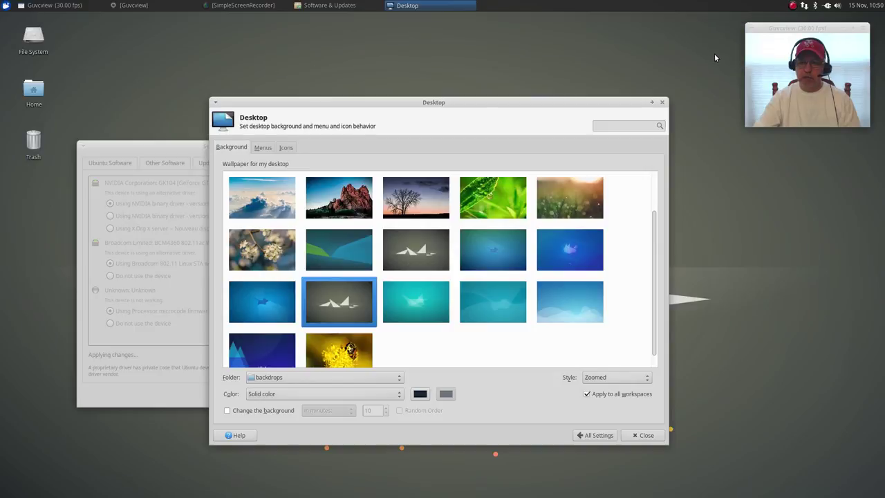
scroll(380, 332, up, 2)
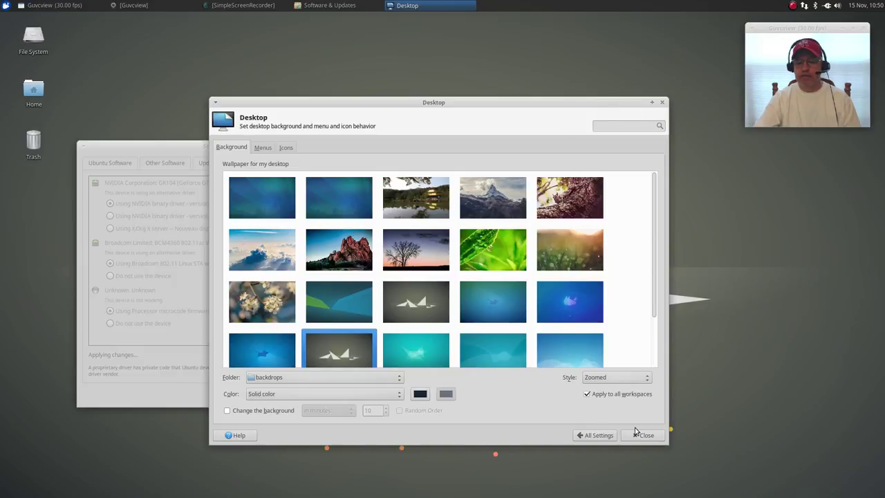
click(597, 436)
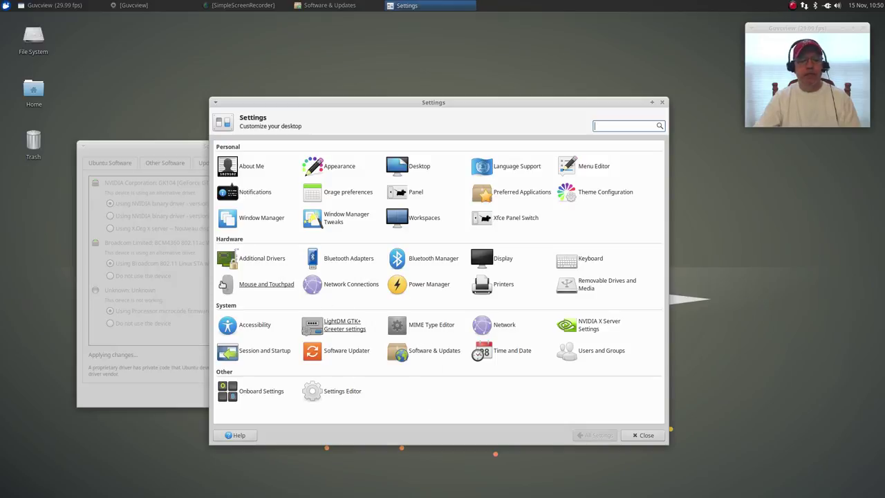
- Check the driver installation in Software & Updates, moving its window and the Settings window apart
click(156, 147)
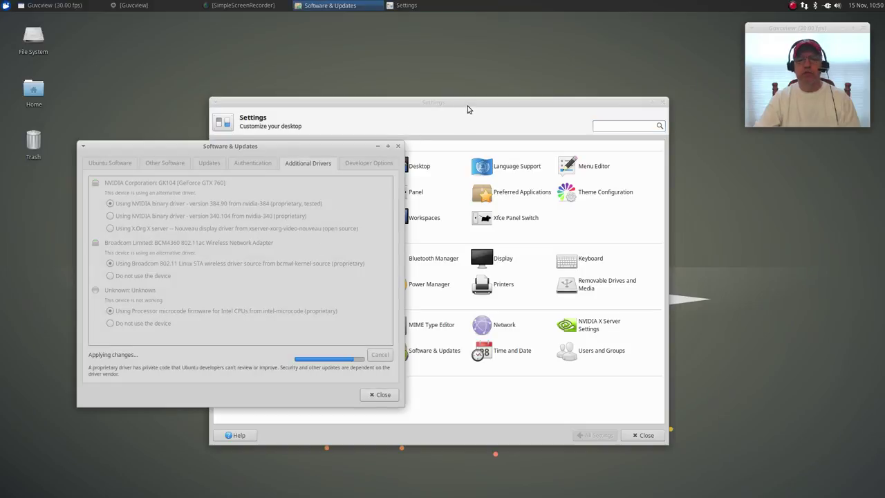
drag(467, 104, 534, 36)
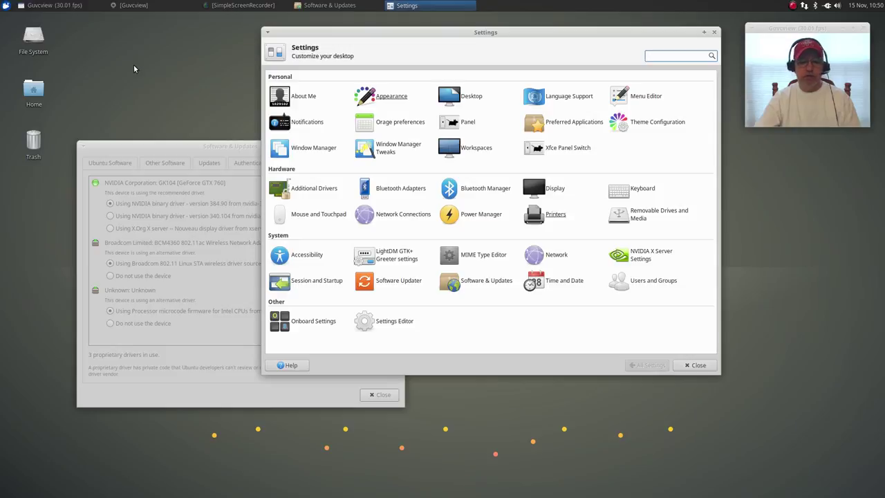
click(160, 145)
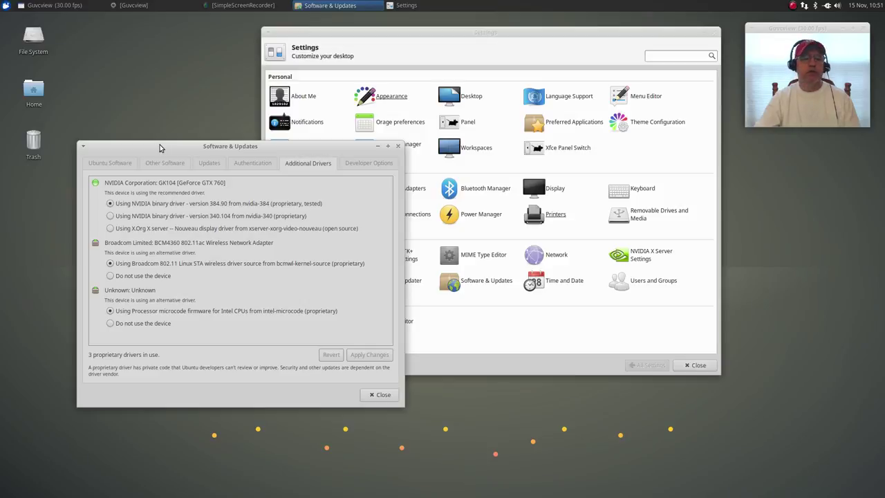
drag(175, 148, 132, 184)
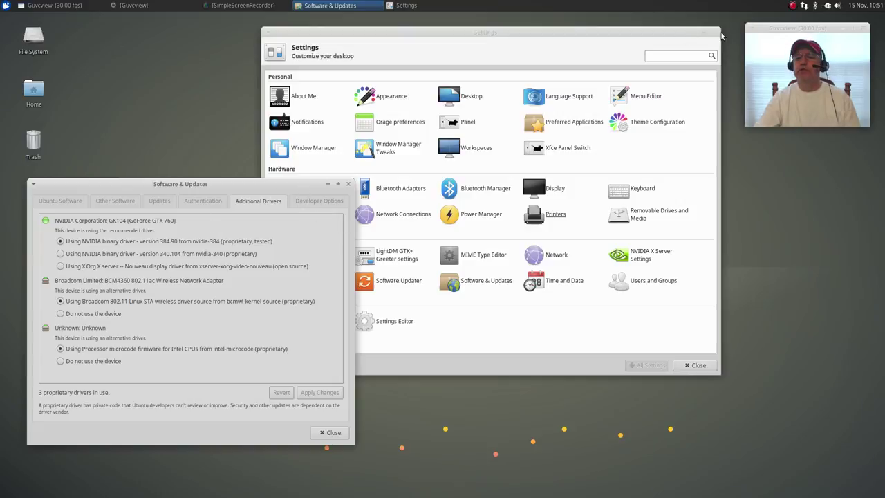
- Close the Settings window and move the Software & Updates window to the middle of the desktop
click(695, 364)
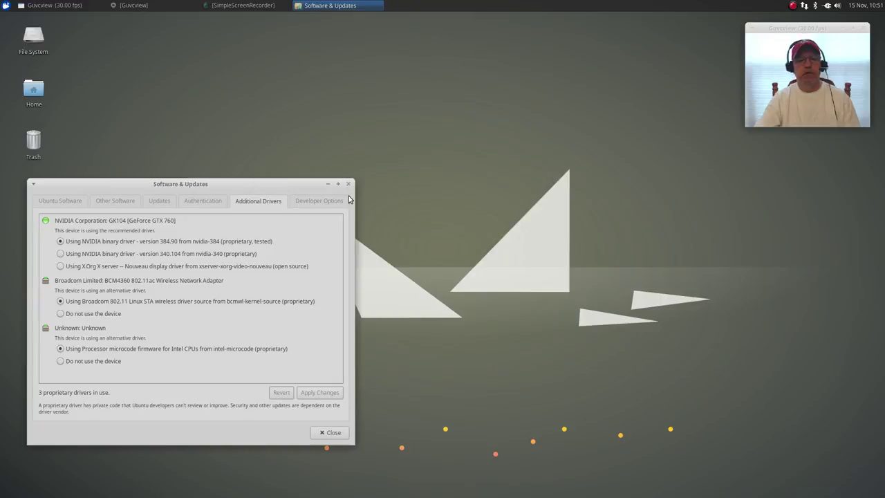
drag(311, 186, 551, 144)
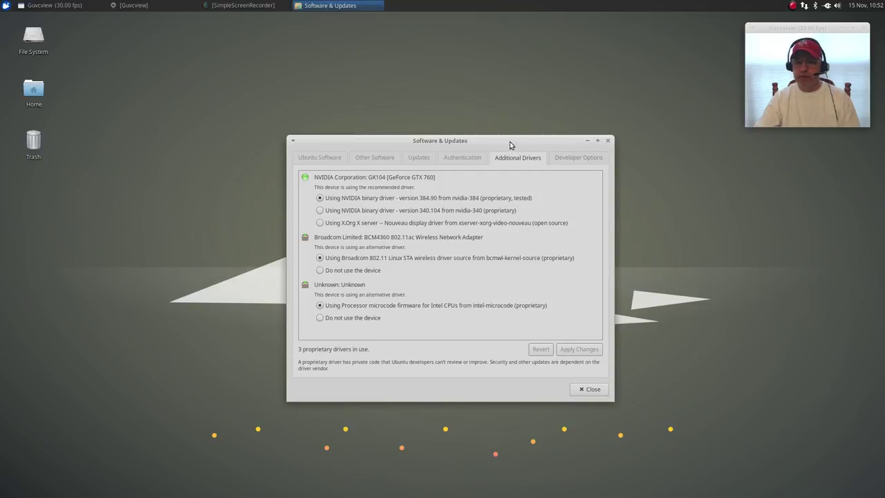
drag(509, 144, 478, 148)
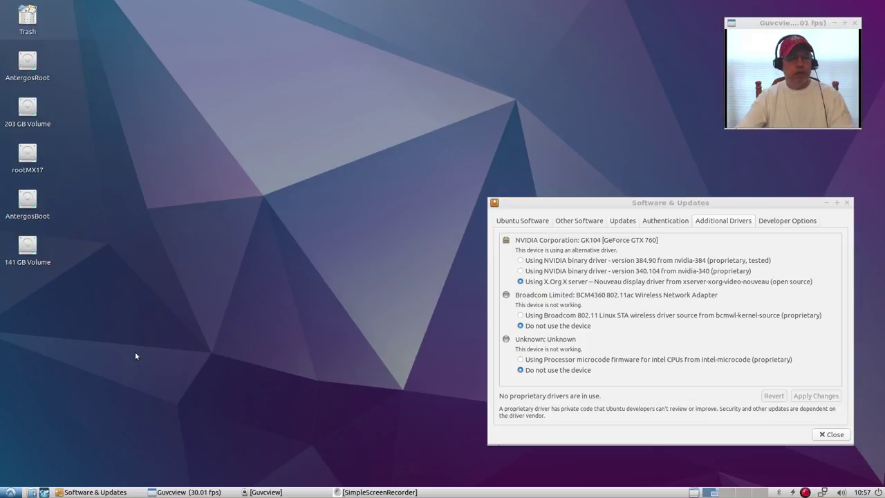
- Apply the NVIDIA 384.90, Broadcom 802.11 STA wireless and Intel processor microcode drivers in Software & Updates, authenticating with the account password
drag(636, 209, 367, 108)
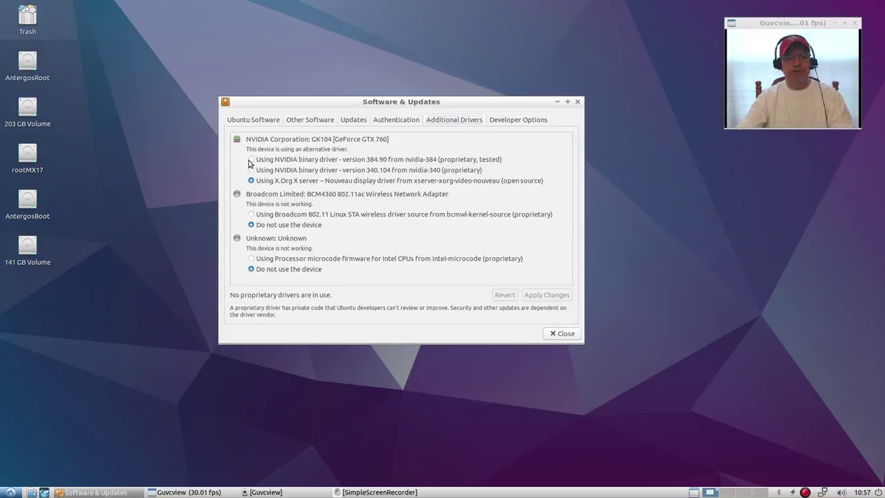
click(250, 159)
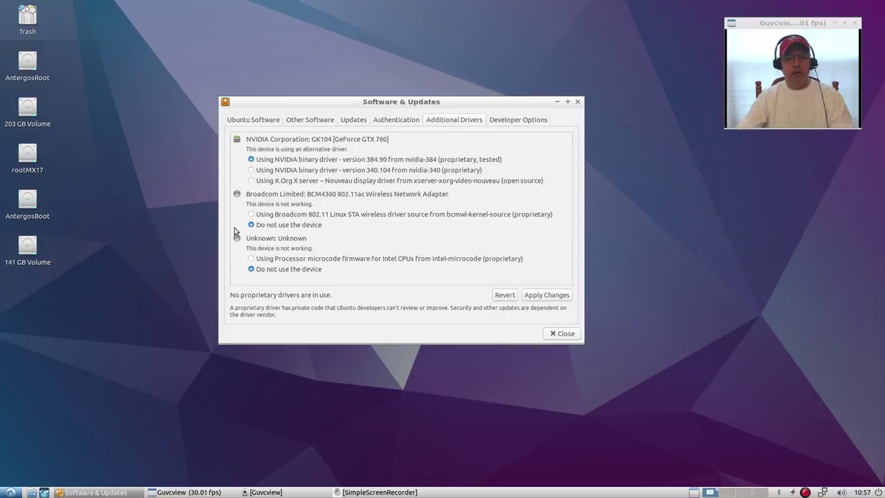
click(252, 215)
click(252, 258)
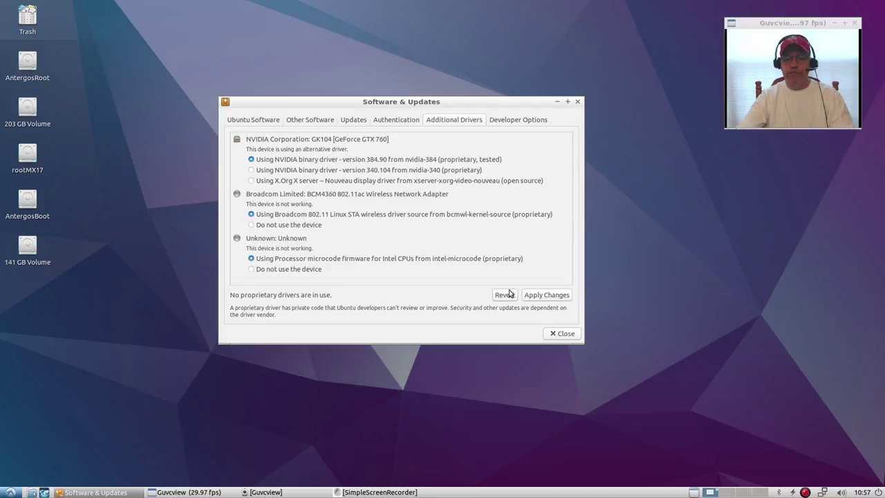
click(544, 295)
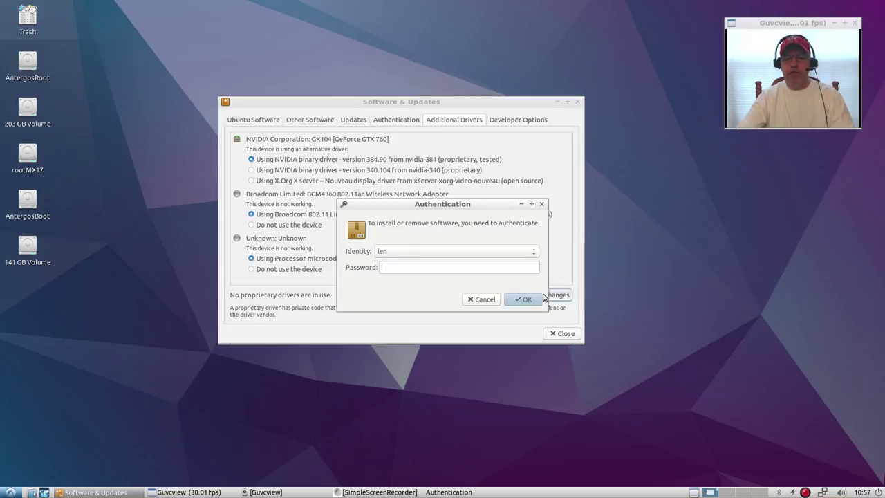
text(******)
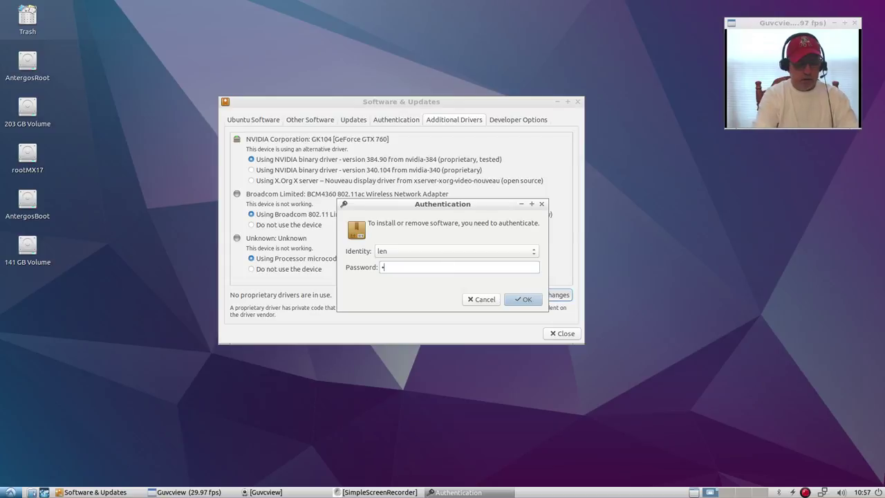
key(Return)
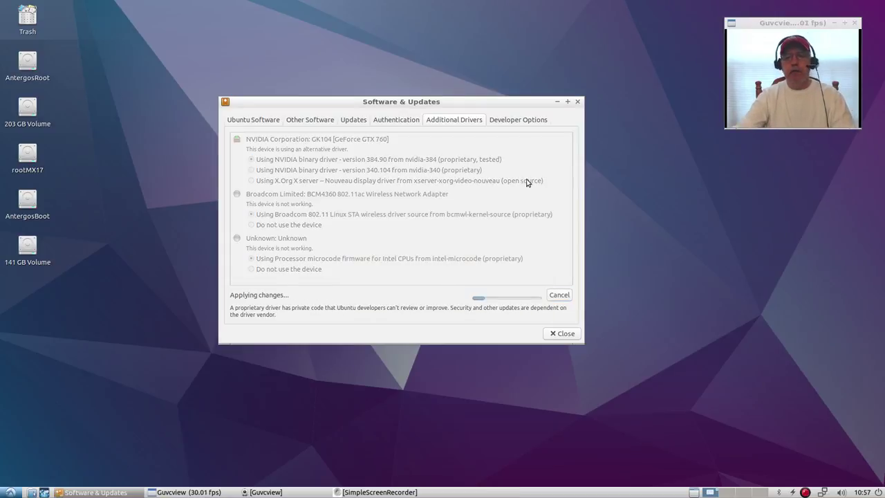
click(559, 102)
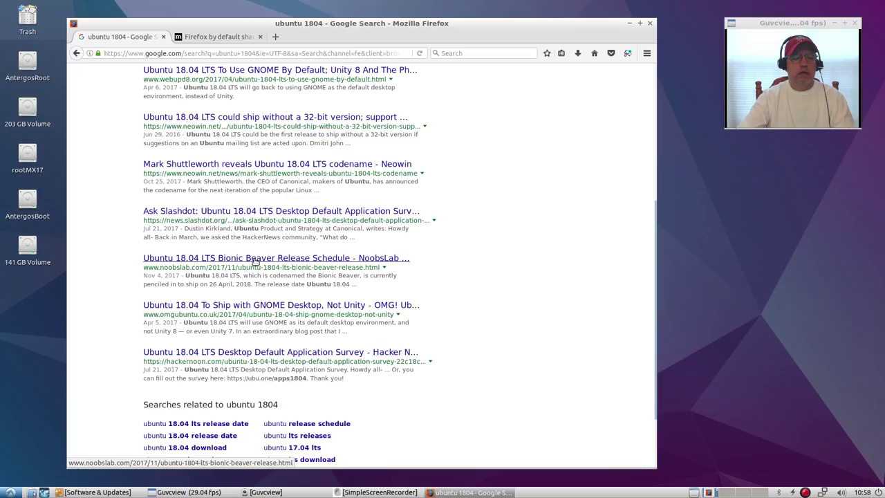
- Open the NoobsLab article on the Ubuntu 18.04 LTS Bionic Beaver release schedule, read through its milestones, and minimize the browser
click(253, 290)
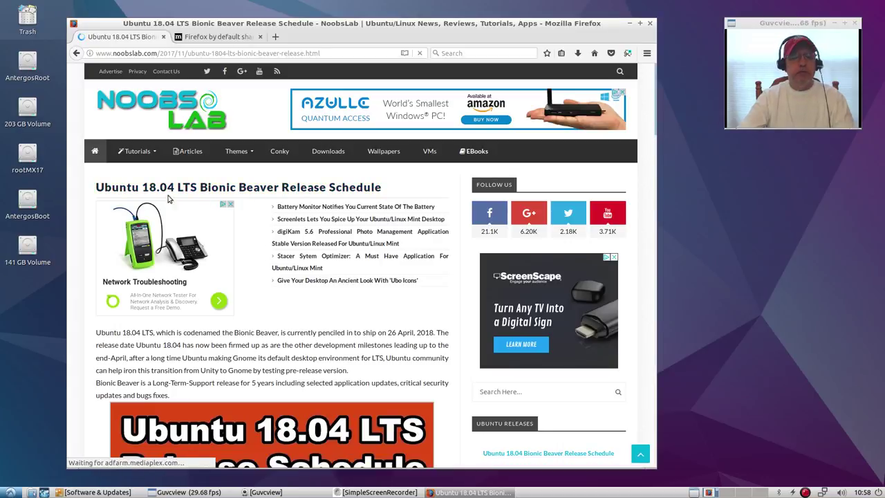
scroll(276, 252, down, 5)
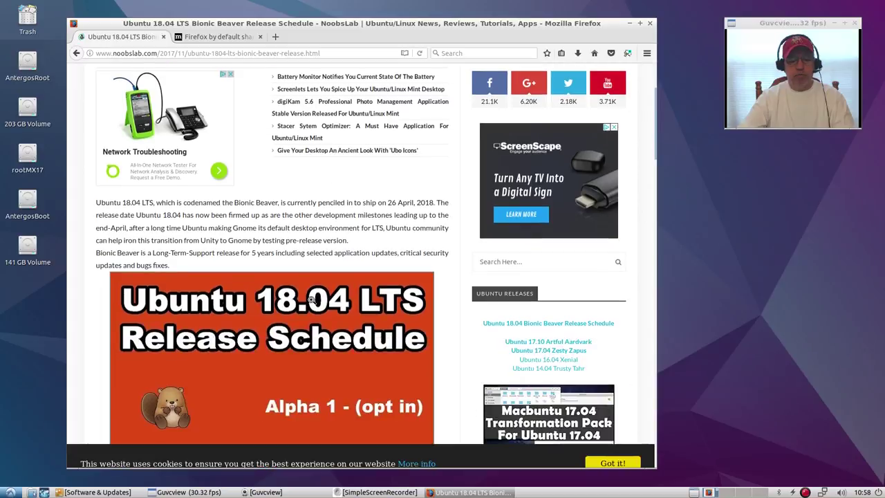
scroll(293, 269, down, 5)
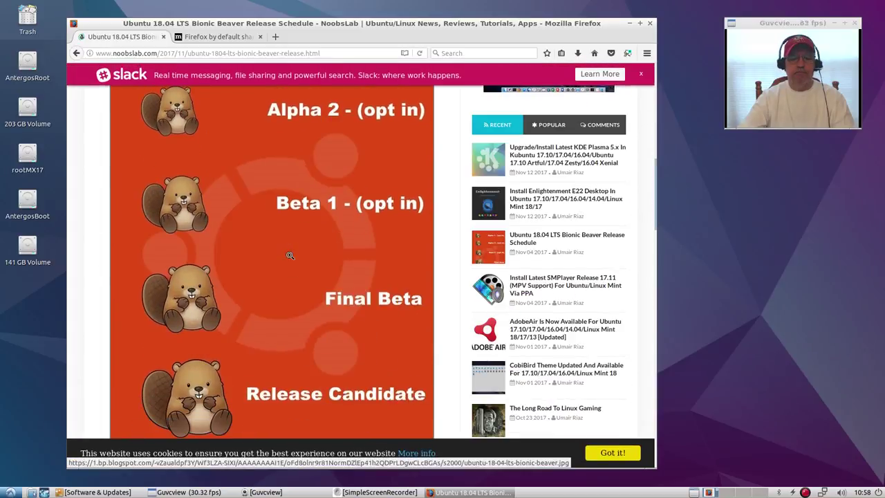
scroll(293, 269, up, 3)
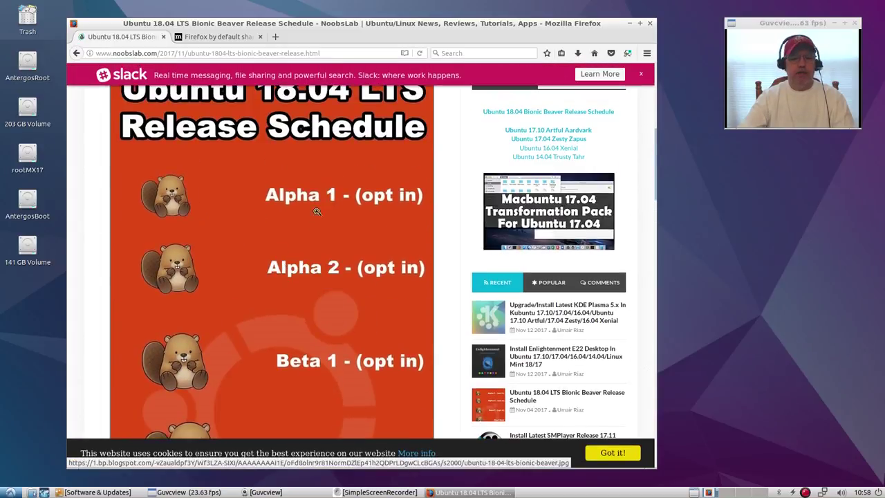
scroll(223, 286, down, 8)
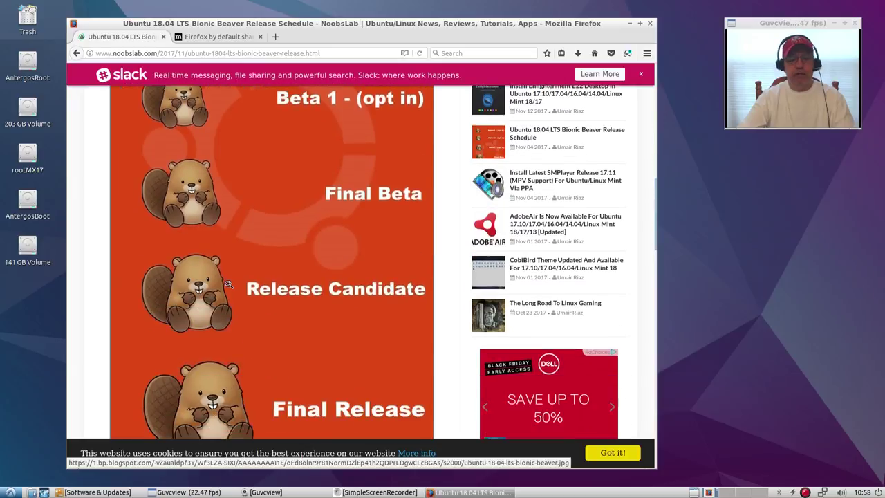
scroll(227, 284, up, 2)
scroll(316, 224, up, 3)
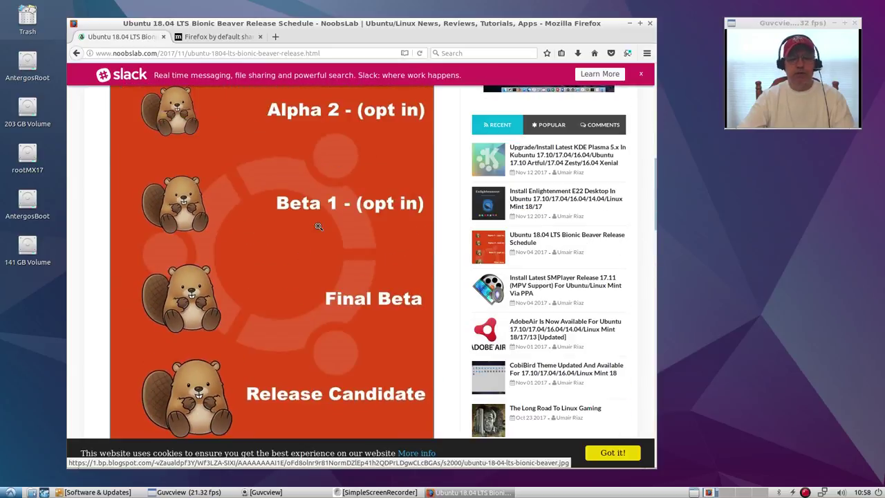
scroll(357, 216, up, 3)
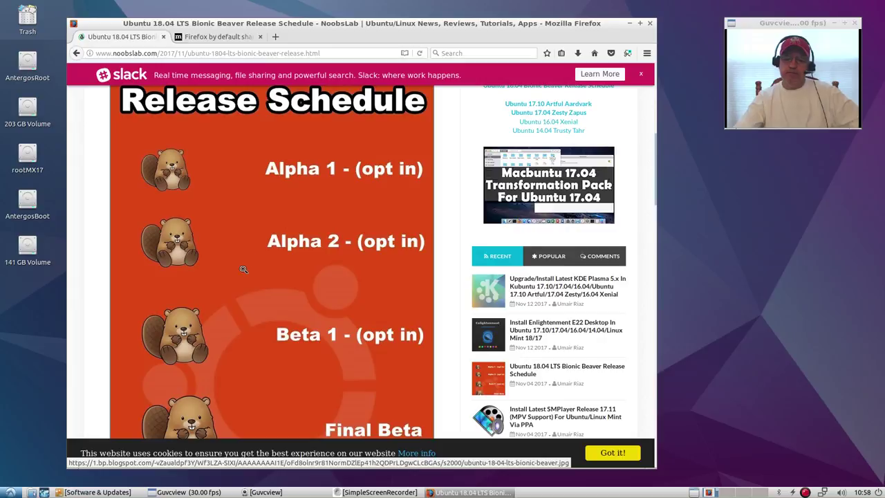
scroll(248, 178, up, 10)
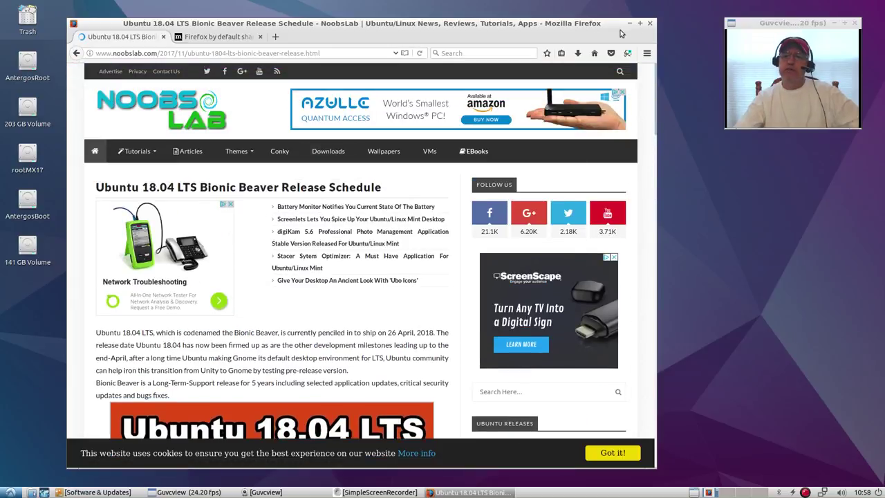
click(628, 23)
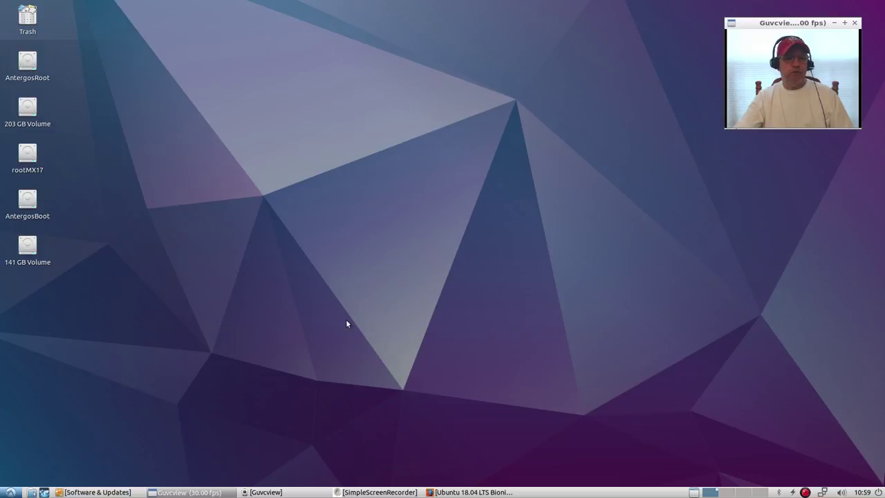
- Look at the available wallpaper files in Desktop Preferences and close the dialog, keeping the current wallpaper
right_click(327, 264)
click(366, 334)
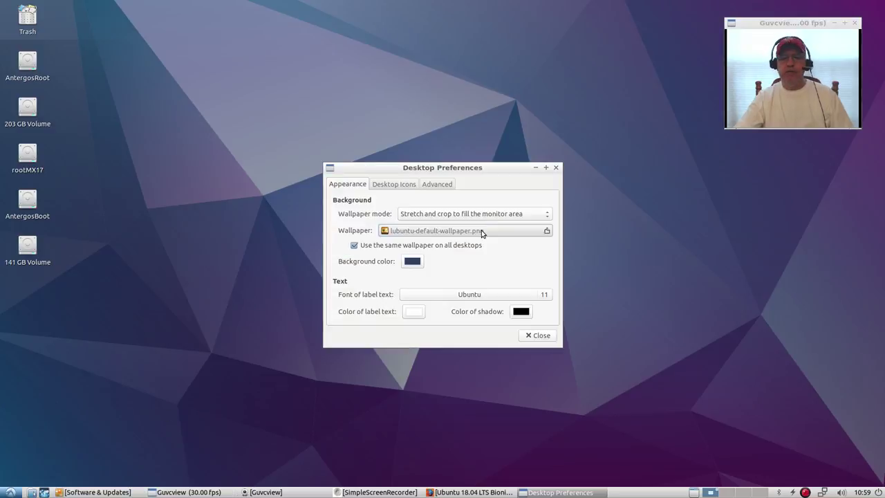
click(477, 233)
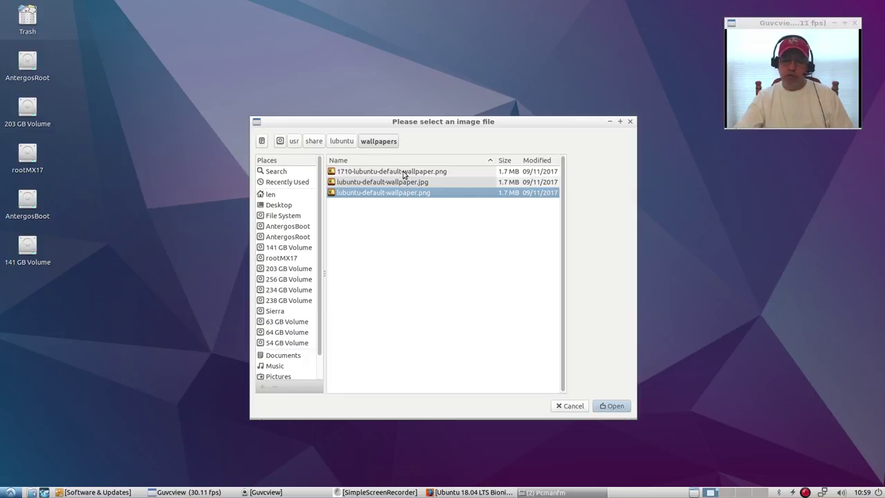
click(571, 405)
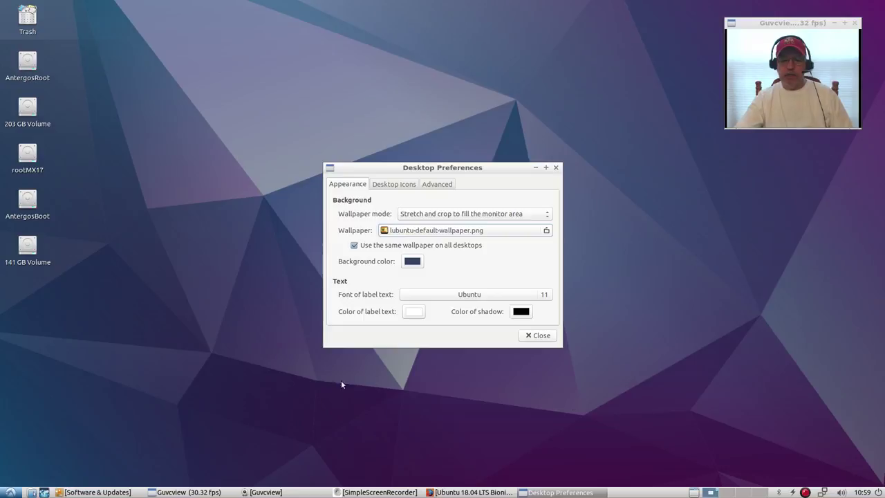
click(538, 335)
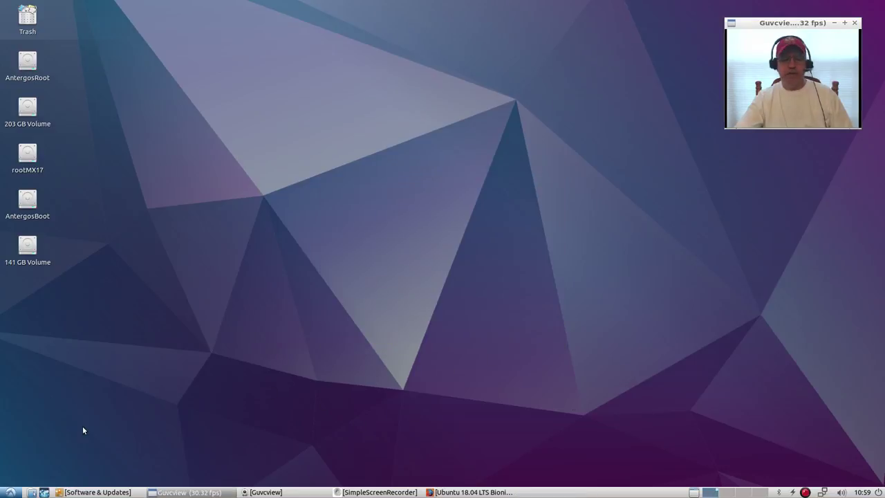
- Open Customize Look and Feel to examine the widget styles and color options, ticking the customized color scheme
click(13, 492)
mouse_move(49, 456)
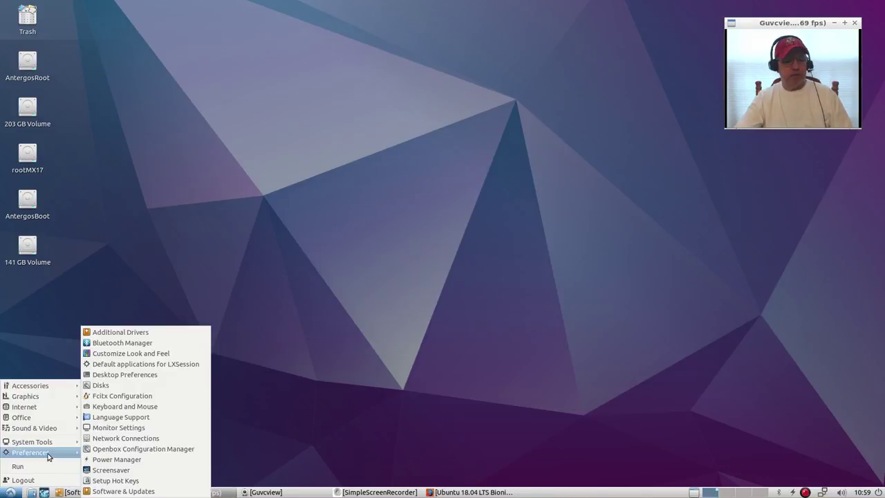
click(128, 355)
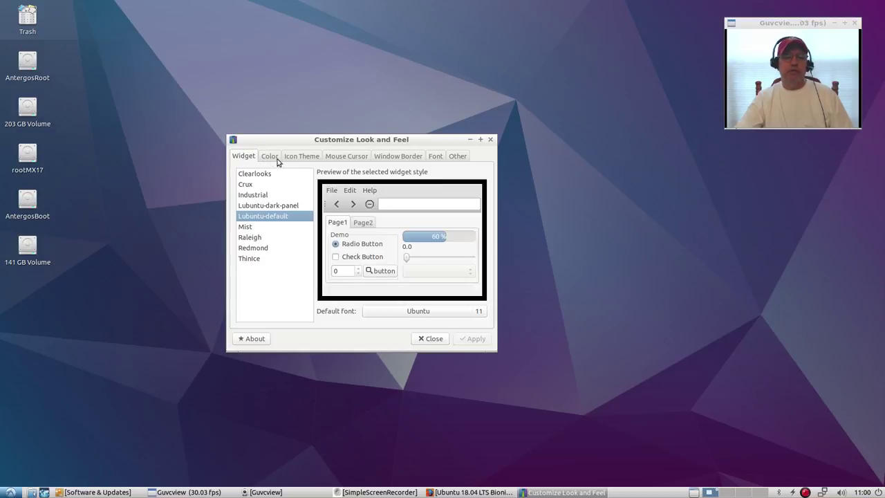
click(275, 159)
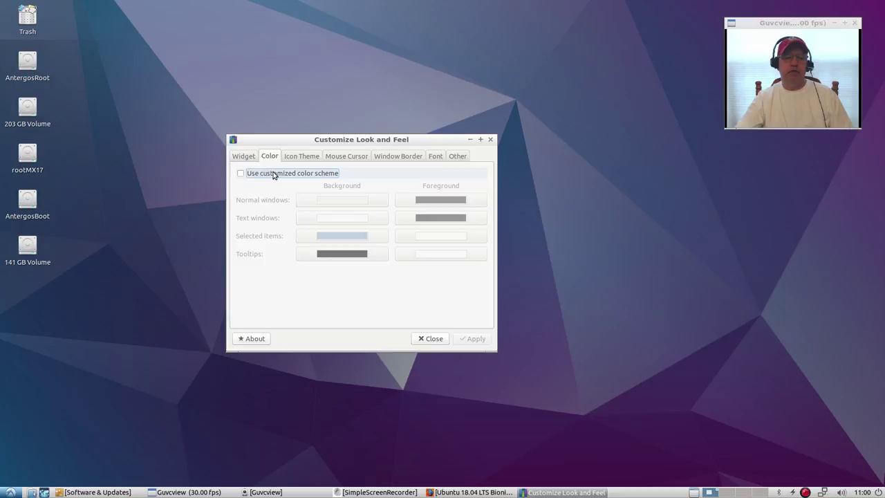
click(243, 156)
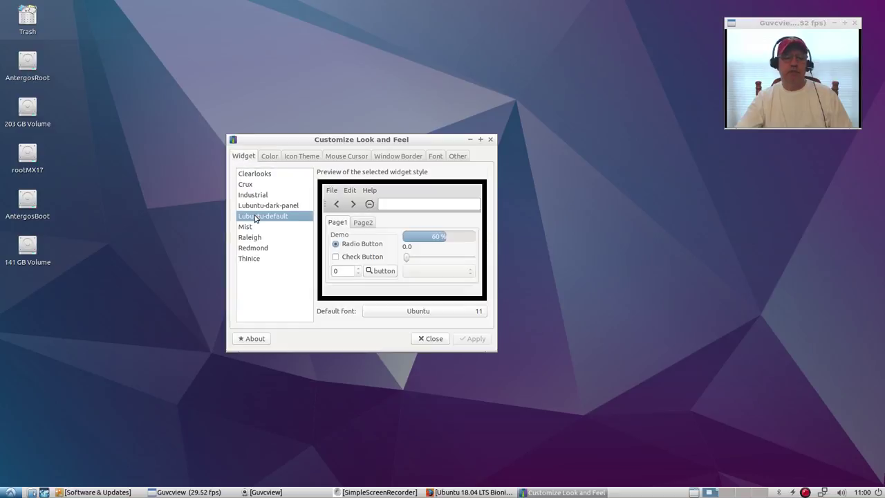
click(271, 158)
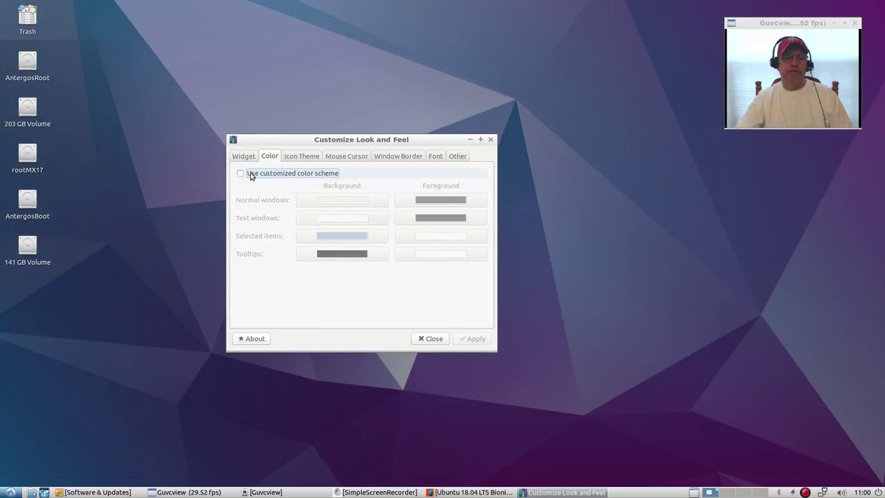
click(241, 174)
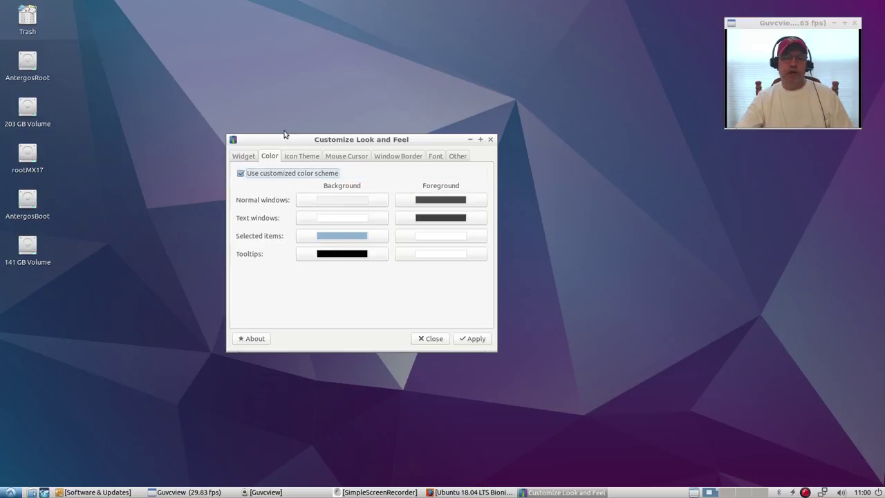
- Review the icon theme, window border and font settings in Customize Look and Feel, and close it without applying changes
click(300, 159)
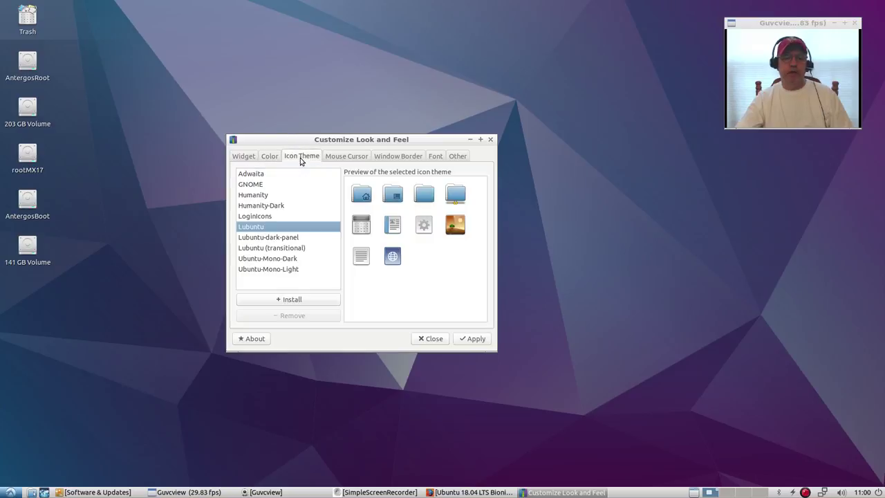
click(406, 158)
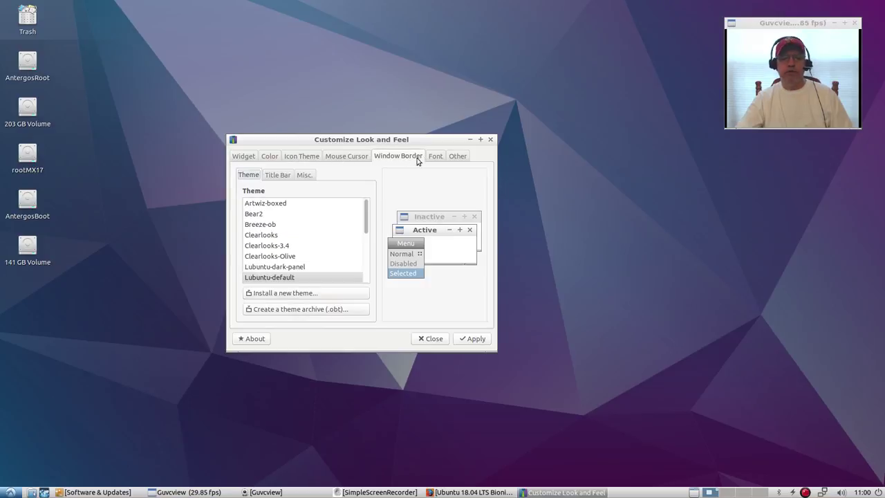
click(431, 158)
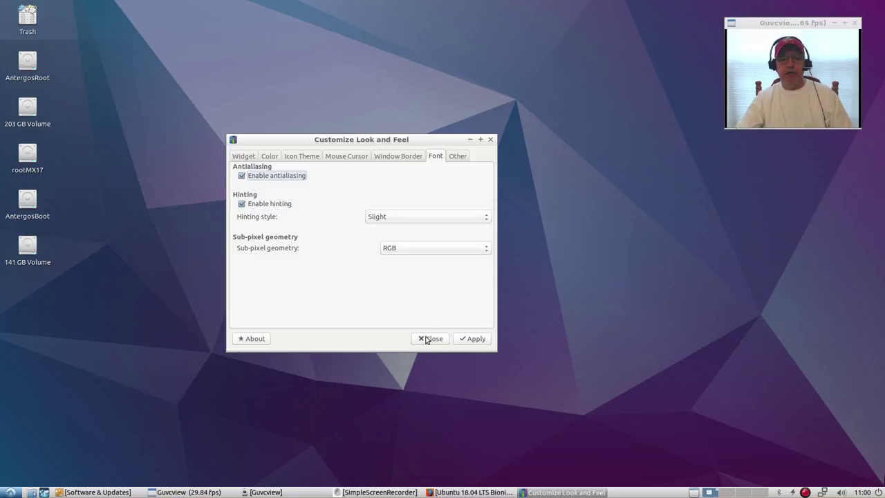
drag(434, 143, 512, 129)
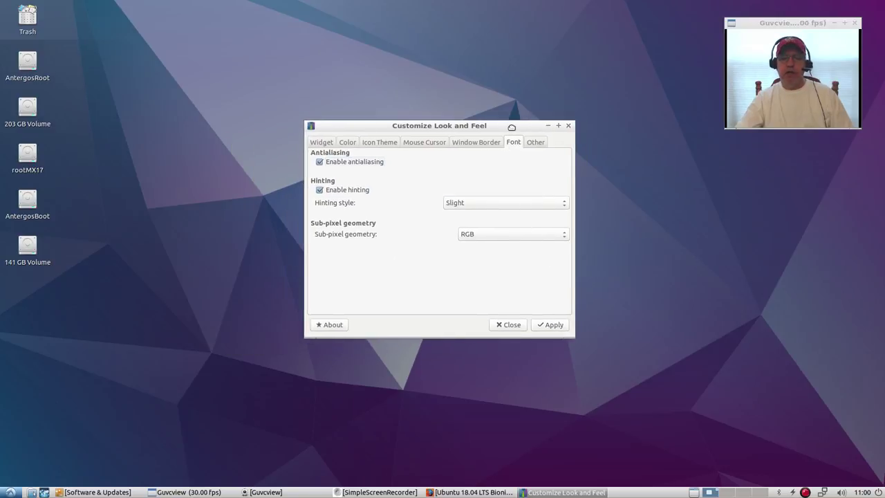
click(515, 324)
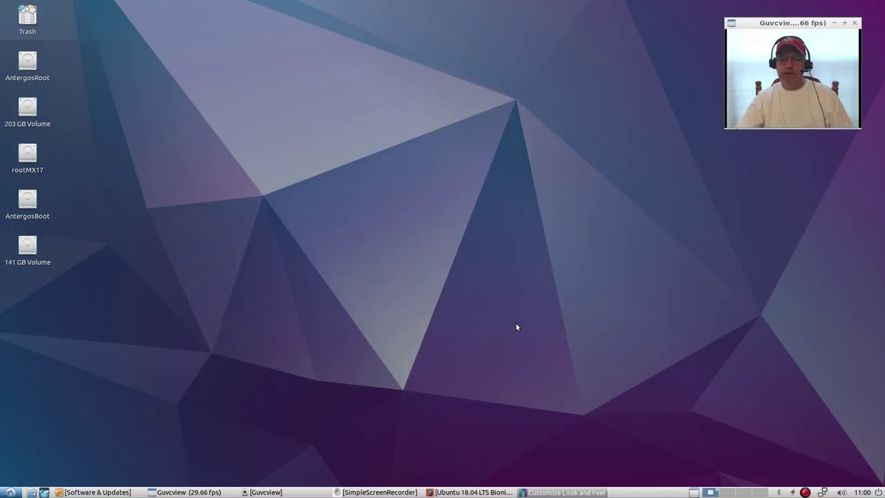
- Open the Openbox Configuration Manager from the system preferences
click(10, 492)
mouse_move(38, 453)
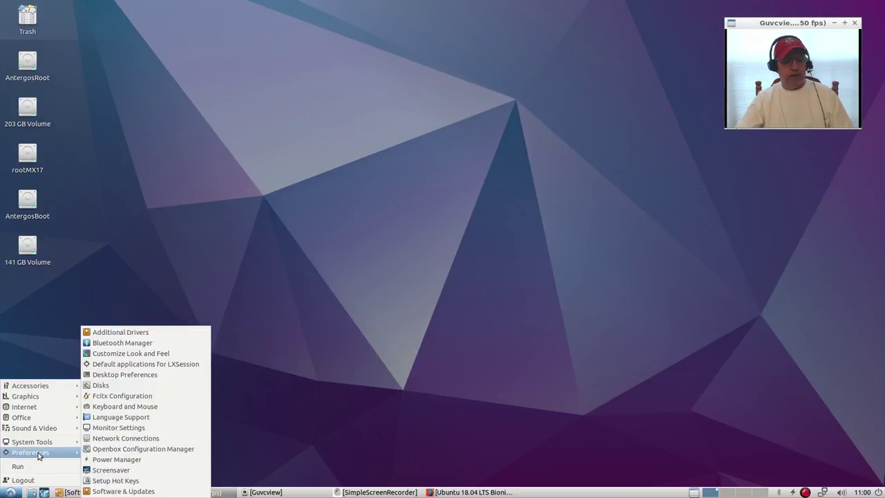
click(125, 451)
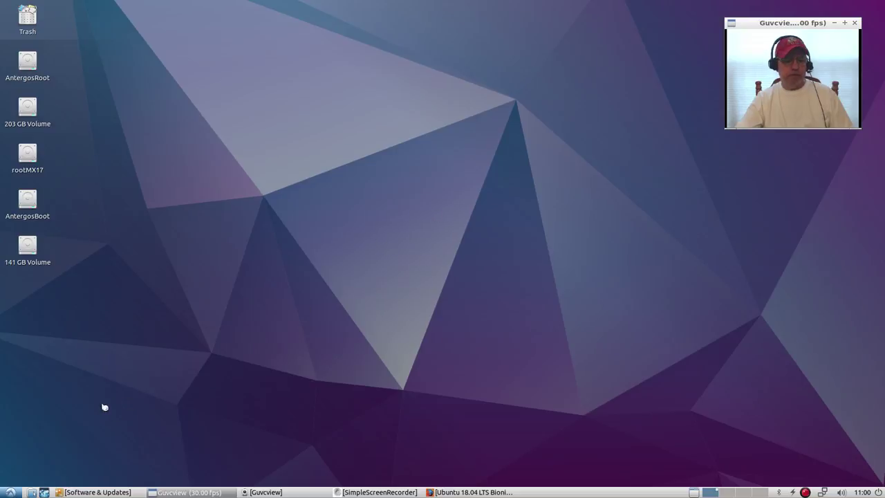
click(7, 492)
mouse_move(41, 452)
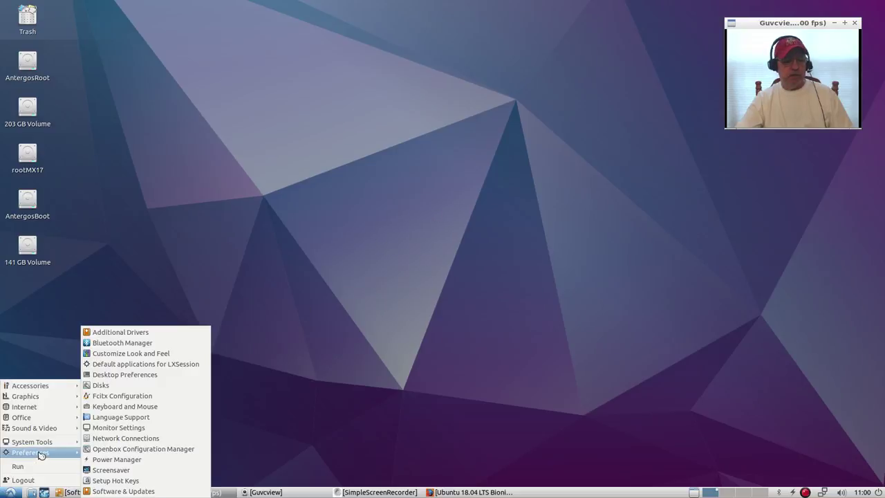
click(421, 266)
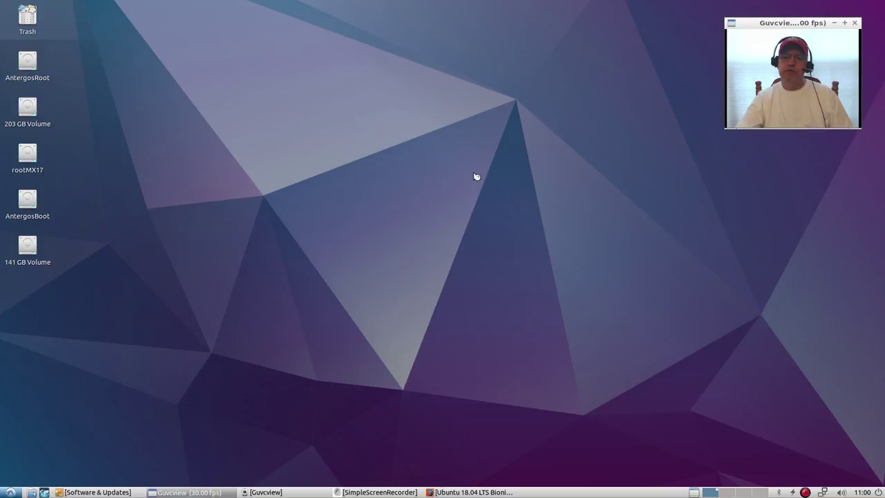
click(452, 109)
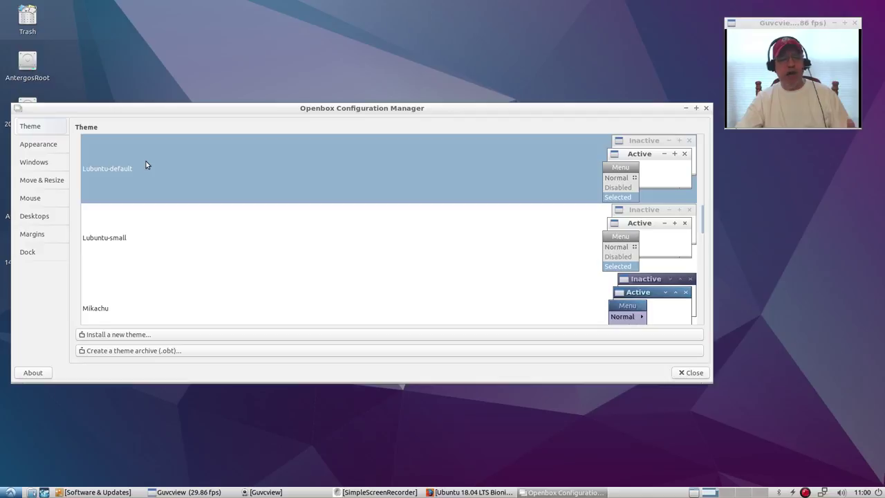
- Review the Openbox appearance, windows, move and resize, and mouse settings, ending on the Desktops settings
click(50, 147)
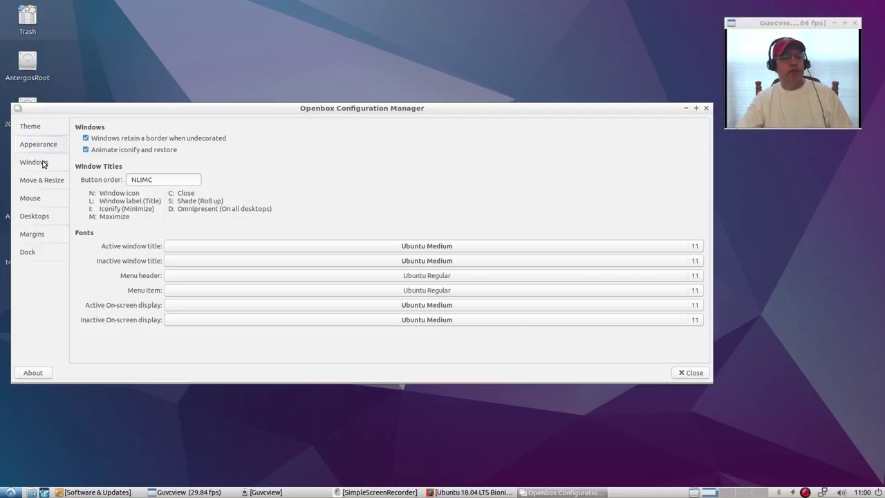
click(43, 164)
click(40, 182)
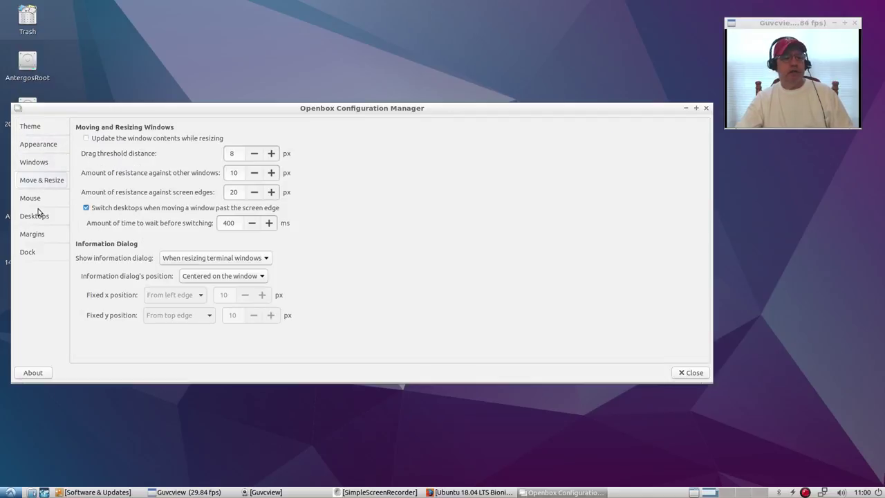
click(40, 199)
click(40, 221)
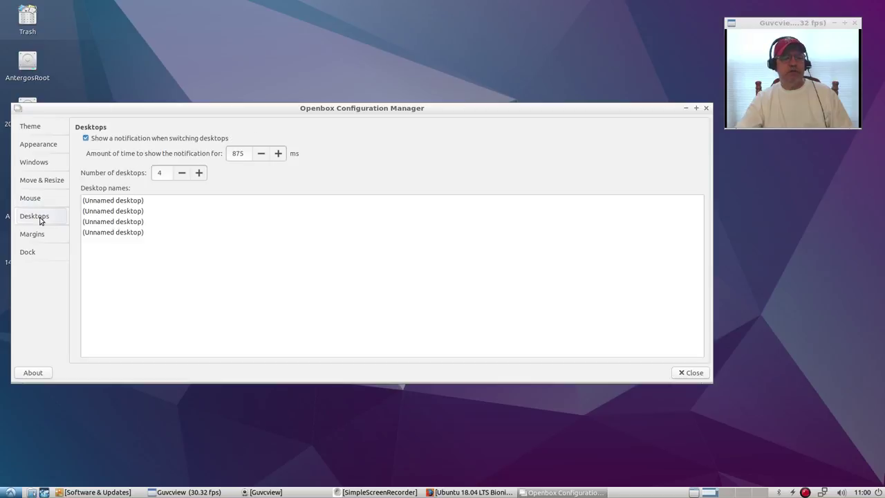
- Try reducing the number of desktops to 1 and set it back to 4
click(182, 173)
click(182, 173)
click(182, 173)
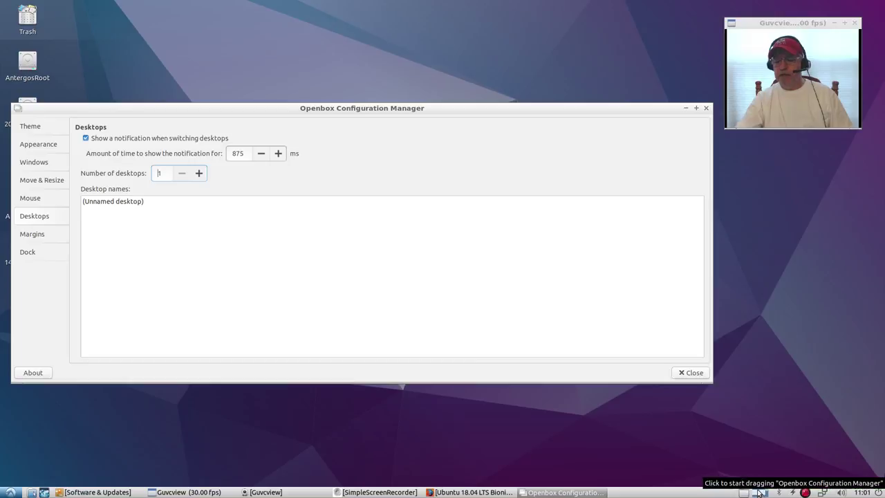
click(199, 173)
click(199, 174)
click(200, 174)
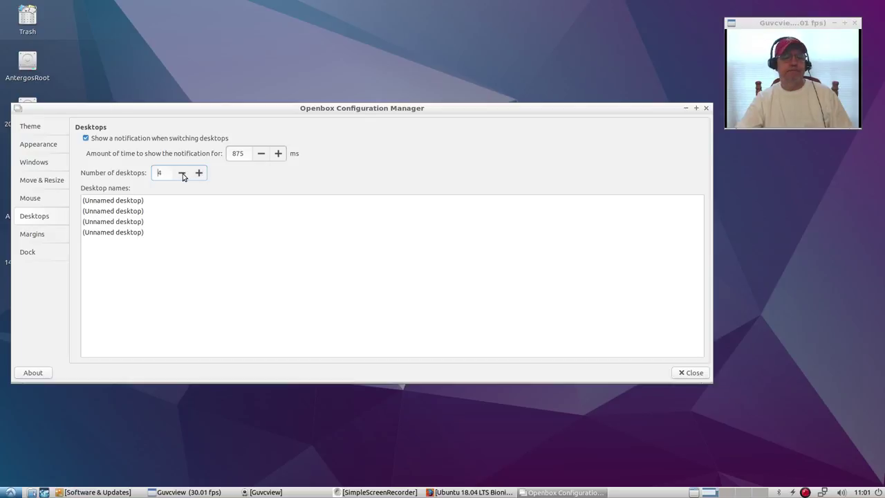
- Set the number of desktops to 1 in the Openbox Desktops settings
click(182, 174)
click(180, 176)
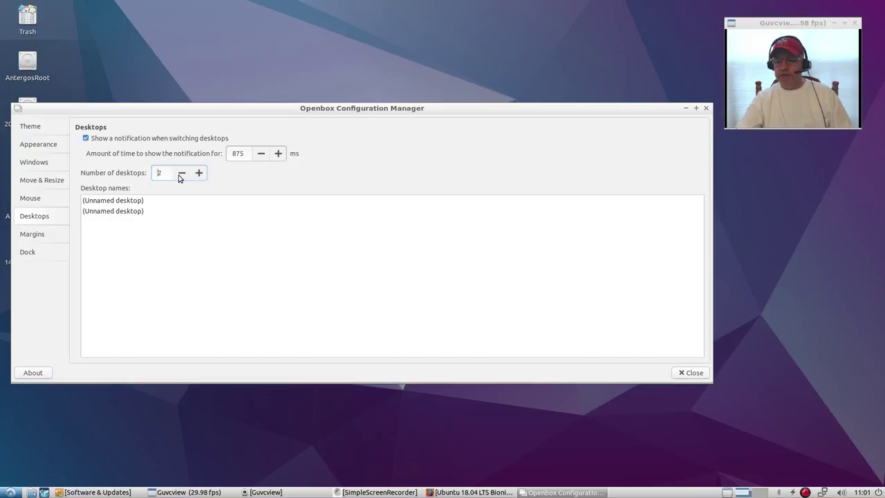
click(179, 175)
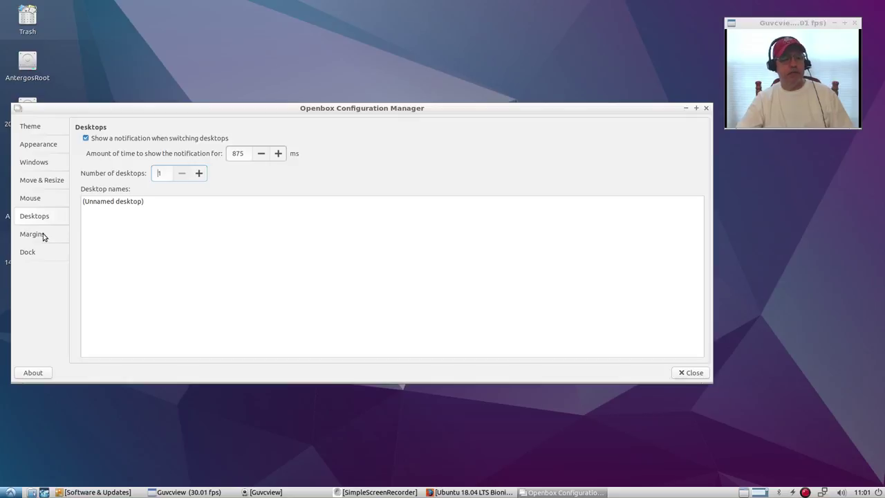
click(199, 174)
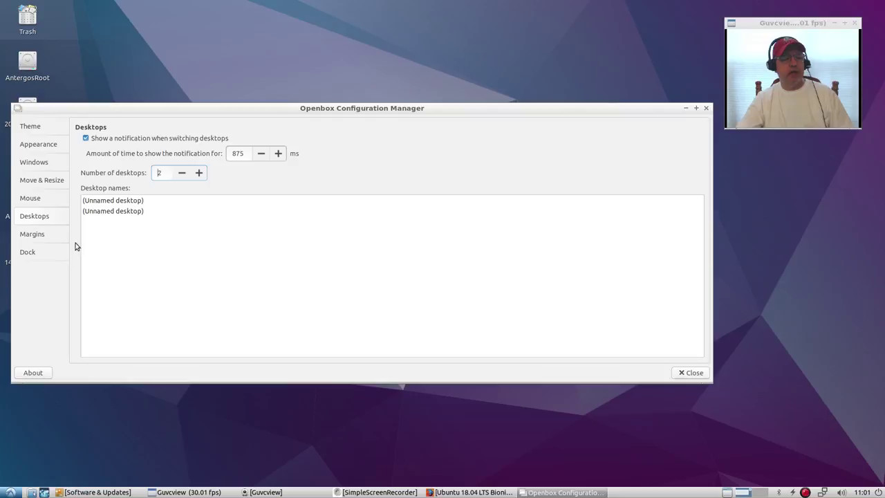
click(184, 176)
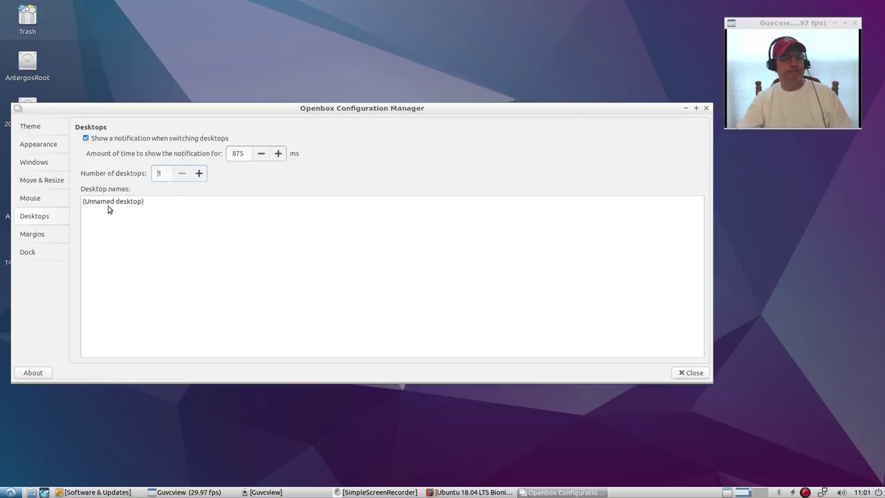
- Look at the Margins and Dock settings and close the Openbox Configuration Manager
click(52, 236)
click(43, 253)
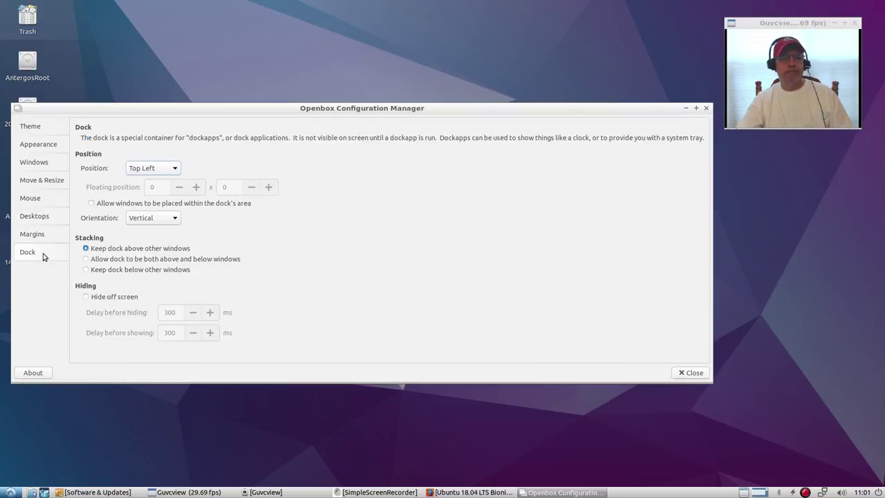
click(705, 108)
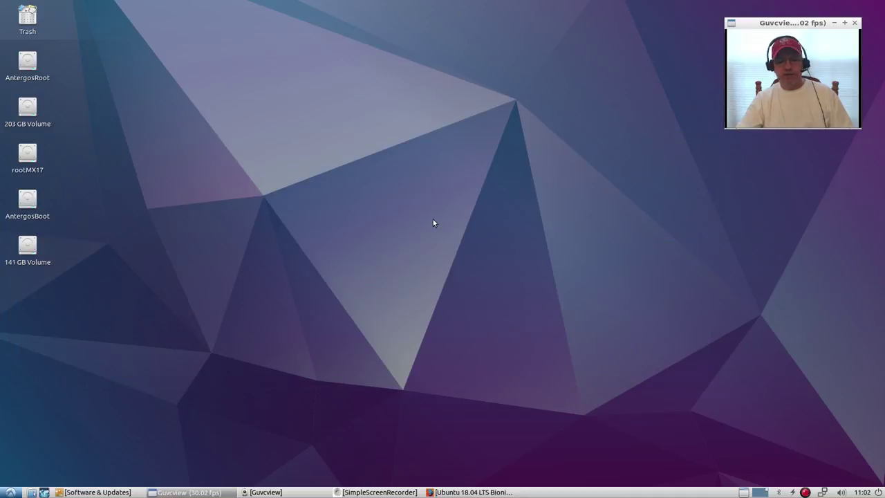